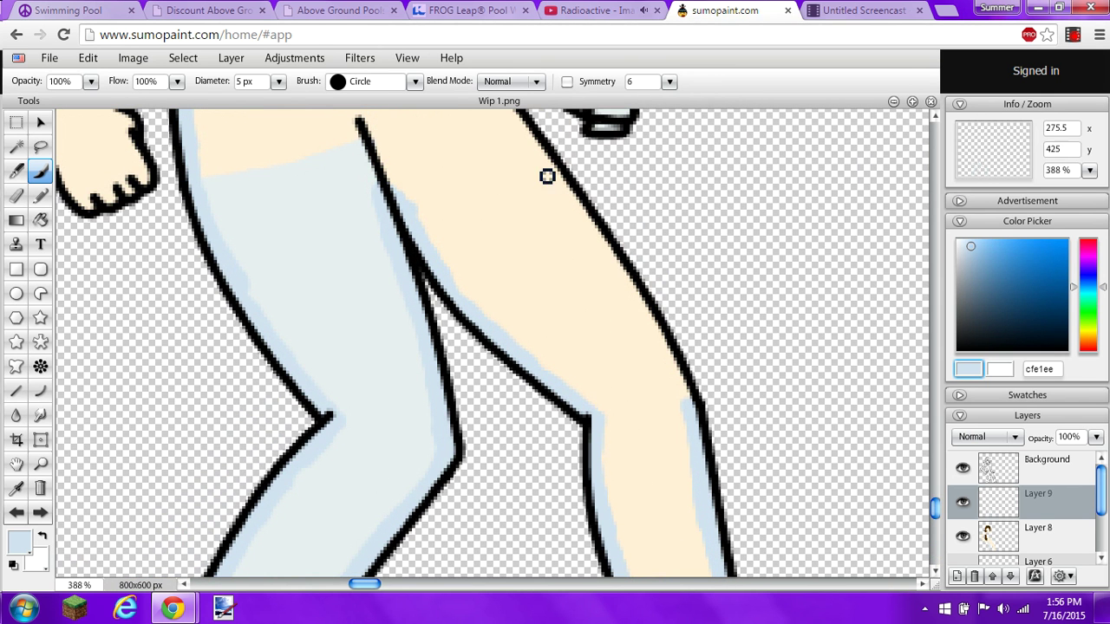
Outline the remaining trouser edges and waistband in pale blue cfe1ee with the 5 px brush, and fill the trousers with the same colour.
{"action": "mouse_move", "coordinate": [547, 175]}
{"action": "left_mouse_down"}
{"action": "mouse_move", "coordinate": [634, 292]}
{"action": "mouse_move", "coordinate": [692, 414]}
{"action": "left_mouse_up"}
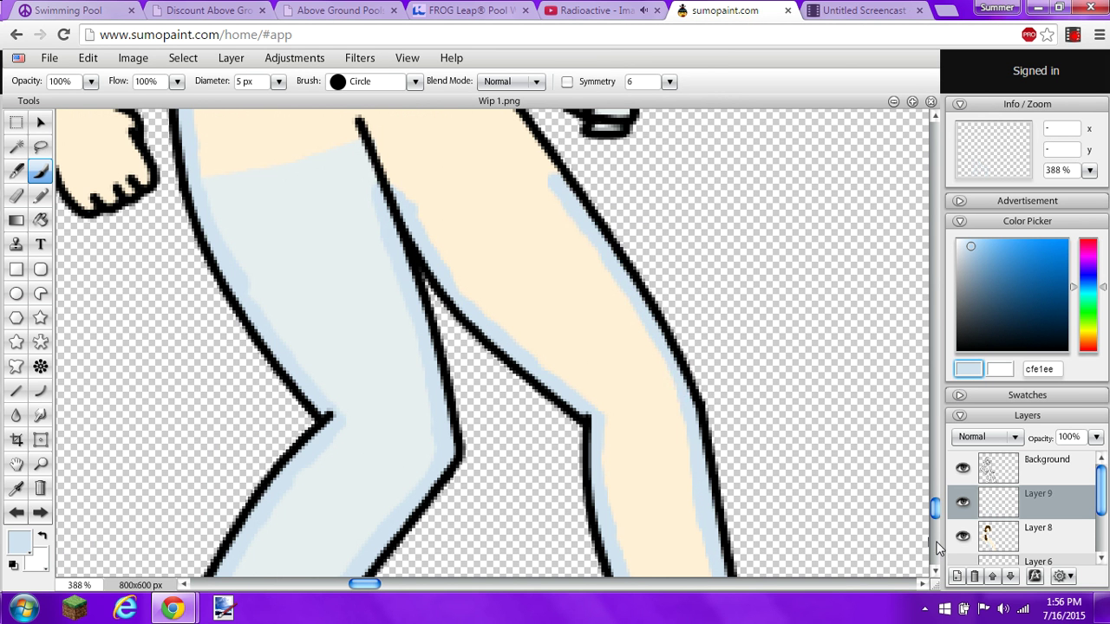
{"action": "left_click_drag", "start_coordinate": [933, 511], "coordinate": [930, 453]}
{"action": "scroll", "coordinate": [434, 251], "scroll_direction": "up", "scroll_amount": 2}
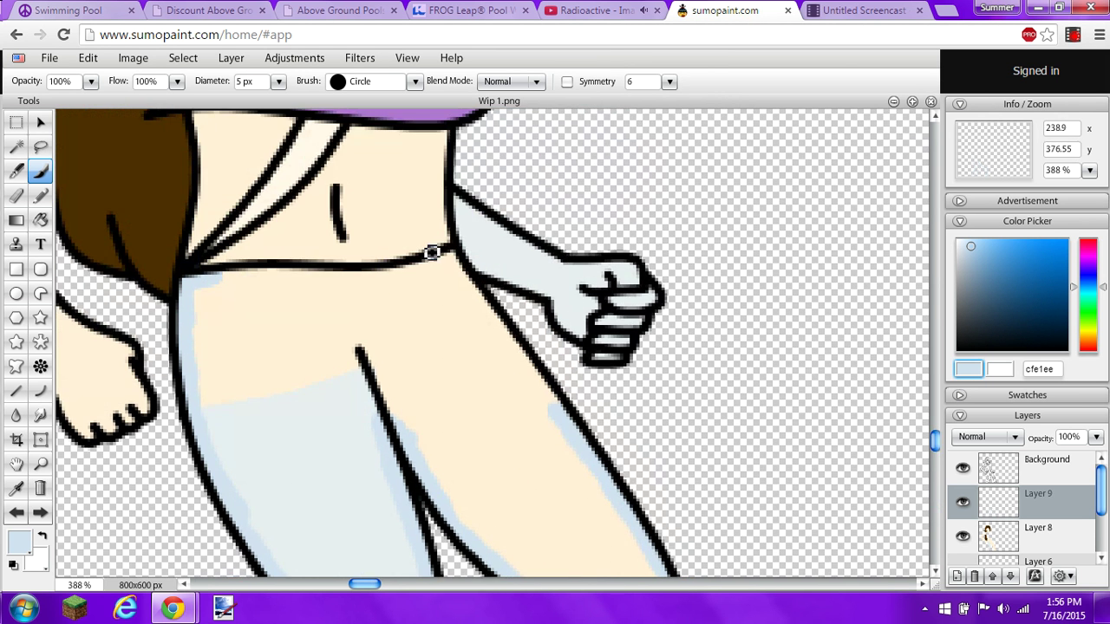
{"action": "mouse_move", "coordinate": [451, 256]}
{"action": "left_mouse_down"}
{"action": "mouse_move", "coordinate": [549, 408]}
{"action": "mouse_move", "coordinate": [551, 399]}
{"action": "left_mouse_up"}
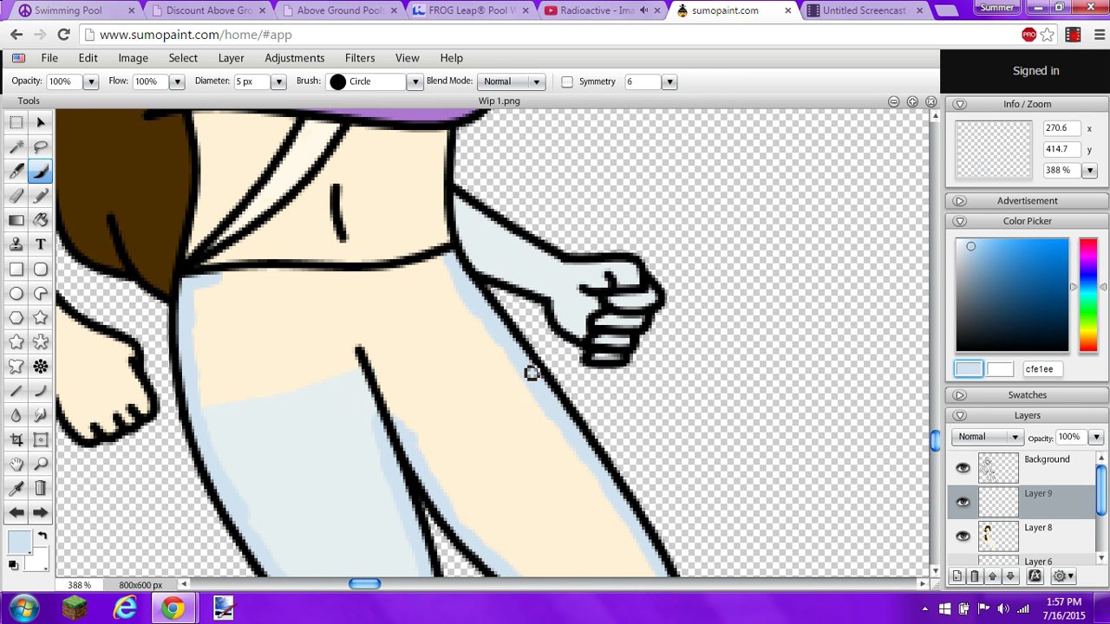
{"action": "mouse_move", "coordinate": [190, 273]}
{"action": "left_mouse_down"}
{"action": "mouse_move", "coordinate": [372, 277]}
{"action": "mouse_move", "coordinate": [432, 259]}
{"action": "left_mouse_up"}
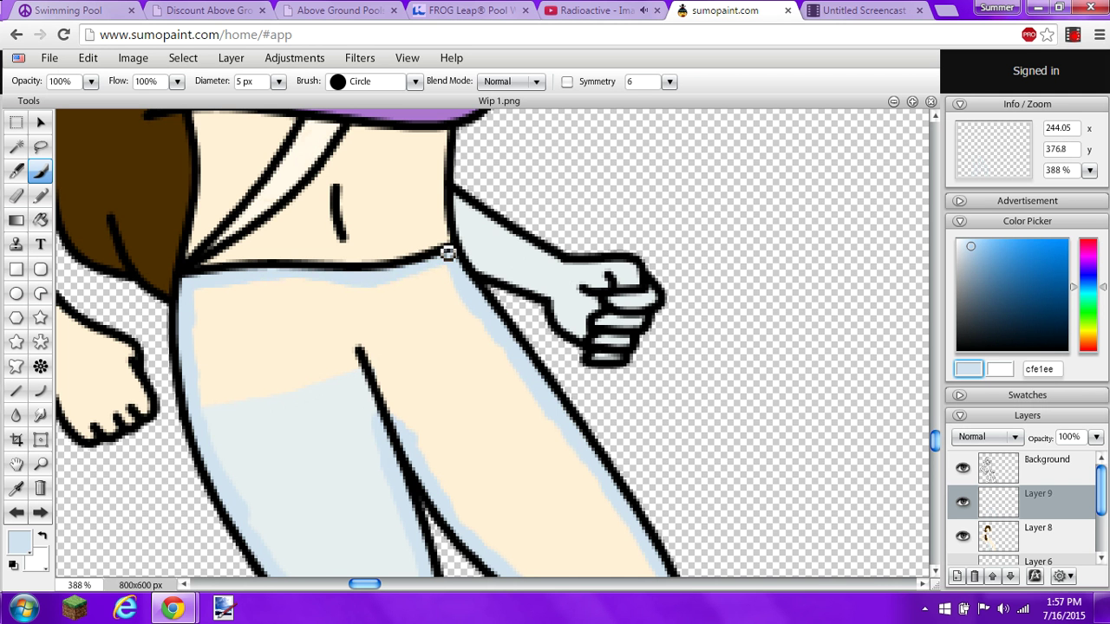
{"action": "left_click", "coordinate": [39, 221]}
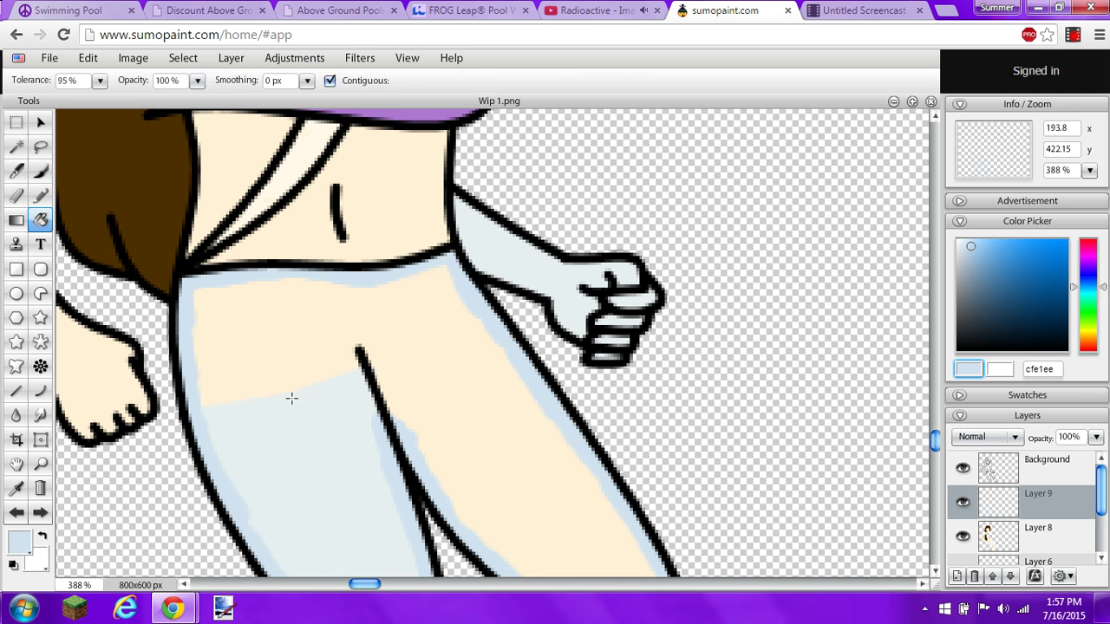
{"action": "left_click", "coordinate": [291, 397]}
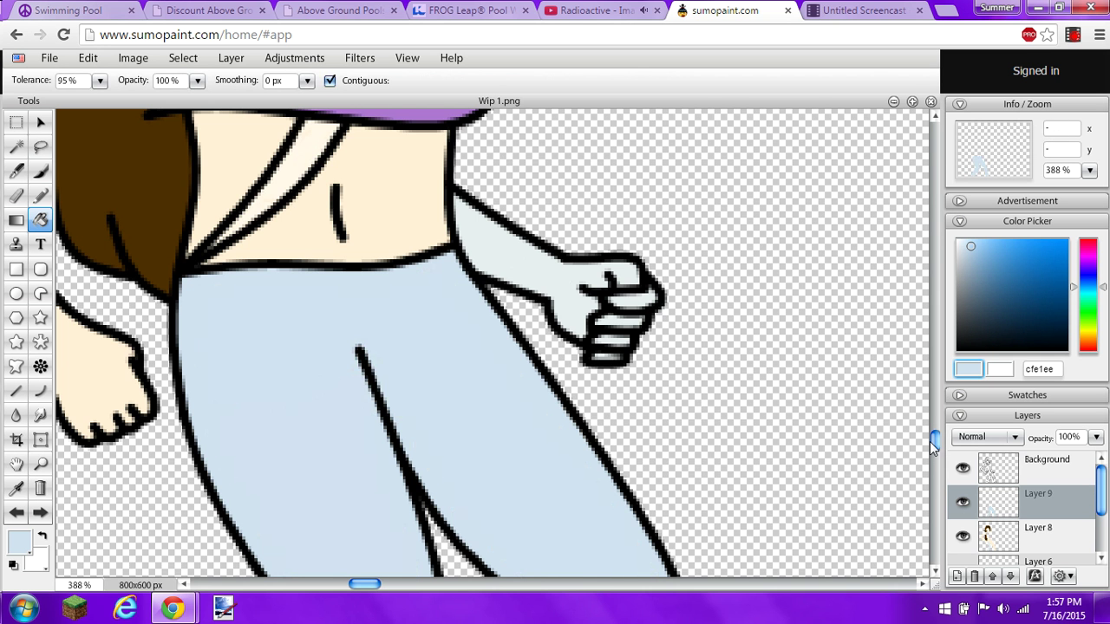
Outline a jagged worn patch on the front leg's knee in lighter blue eef8ff with a 3 px brush.
{"action": "left_click_drag", "start_coordinate": [930, 442], "coordinate": [932, 533]}
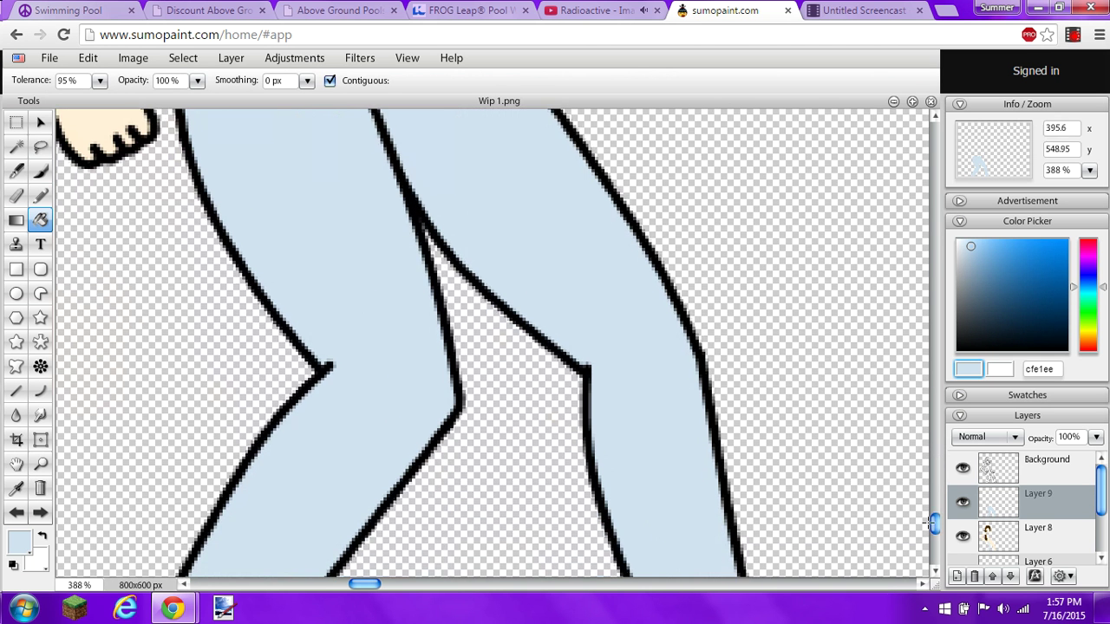
{"action": "left_click_drag", "start_coordinate": [965, 250], "coordinate": [962, 241]}
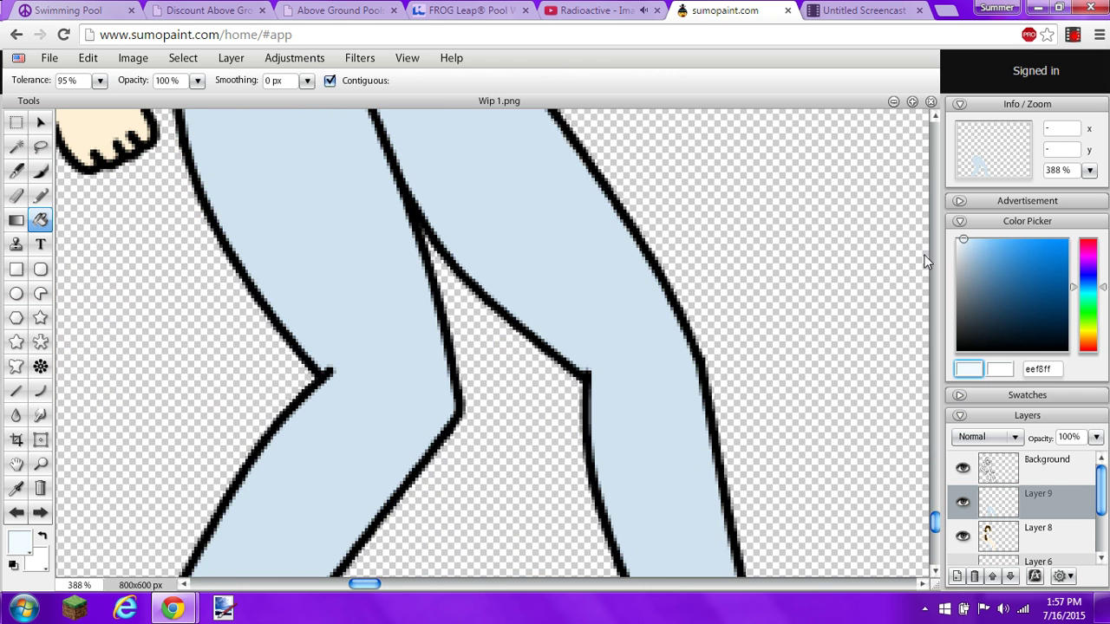
{"action": "left_click", "coordinate": [42, 173]}
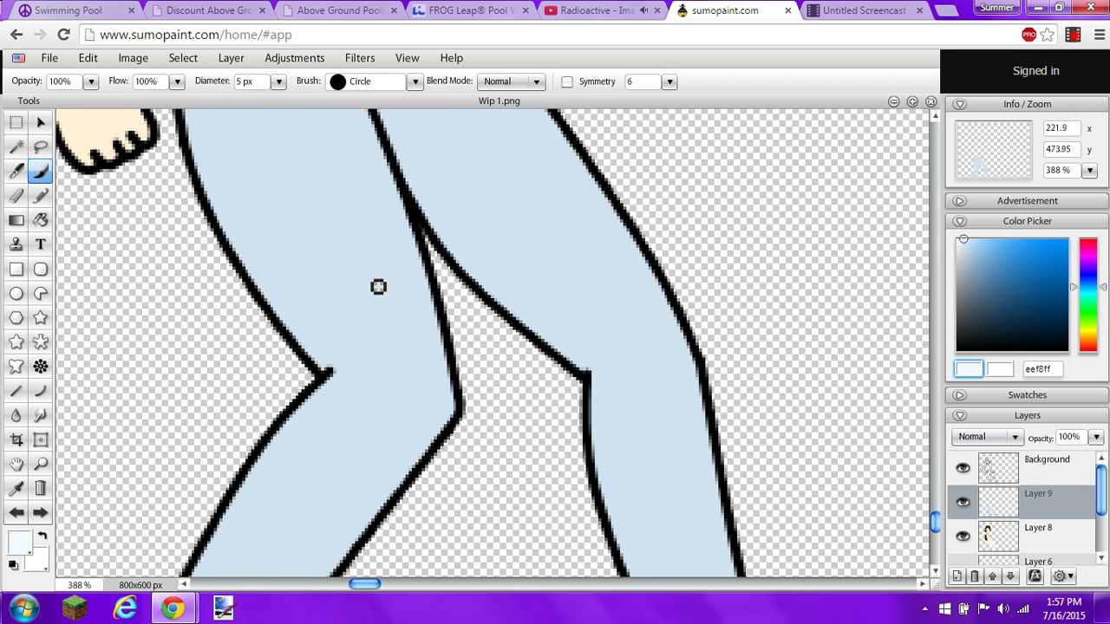
{"action": "left_click", "coordinate": [236, 82]}
{"action": "key", "text": "BackSpace"}
{"action": "type", "text": "3"}
{"action": "mouse_move", "coordinate": [445, 367]}
{"action": "left_mouse_down"}
{"action": "mouse_move", "coordinate": [380, 363]}
{"action": "mouse_move", "coordinate": [346, 387]}
{"action": "mouse_move", "coordinate": [372, 404]}
{"action": "mouse_move", "coordinate": [332, 405]}
{"action": "mouse_move", "coordinate": [342, 411]}
{"action": "mouse_move", "coordinate": [310, 423]}
{"action": "mouse_move", "coordinate": [375, 465]}
{"action": "mouse_move", "coordinate": [349, 476]}
{"action": "mouse_move", "coordinate": [375, 513]}
{"action": "mouse_move", "coordinate": [450, 407]}
{"action": "mouse_move", "coordinate": [447, 424]}
{"action": "mouse_move", "coordinate": [441, 374]}
{"action": "left_mouse_up"}
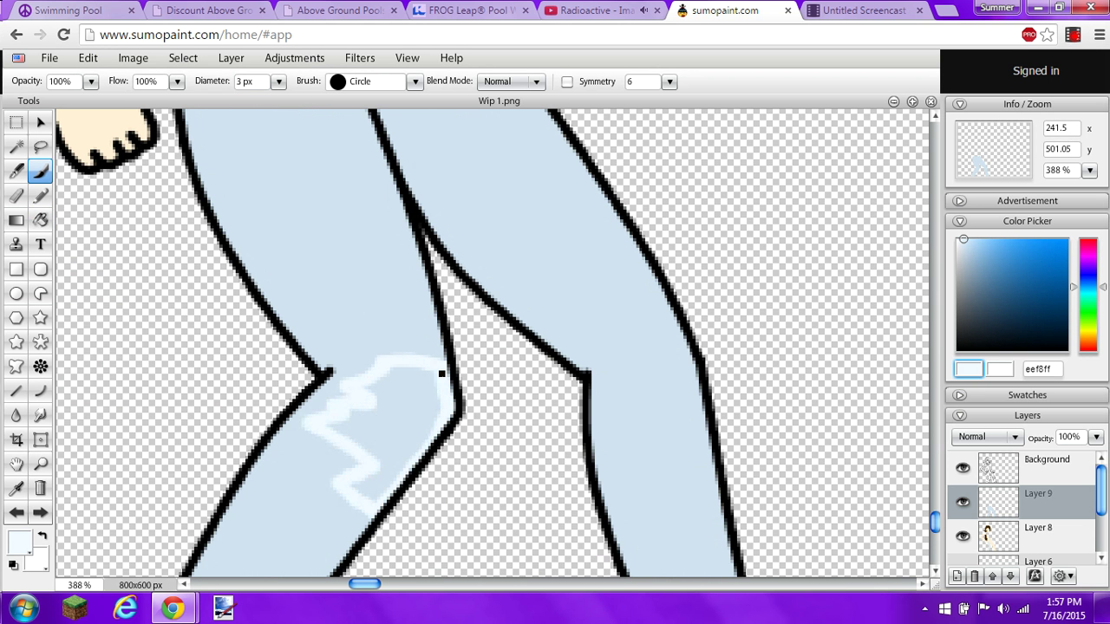
{"action": "left_click", "coordinate": [40, 220]}
{"action": "left_click", "coordinate": [420, 416]}
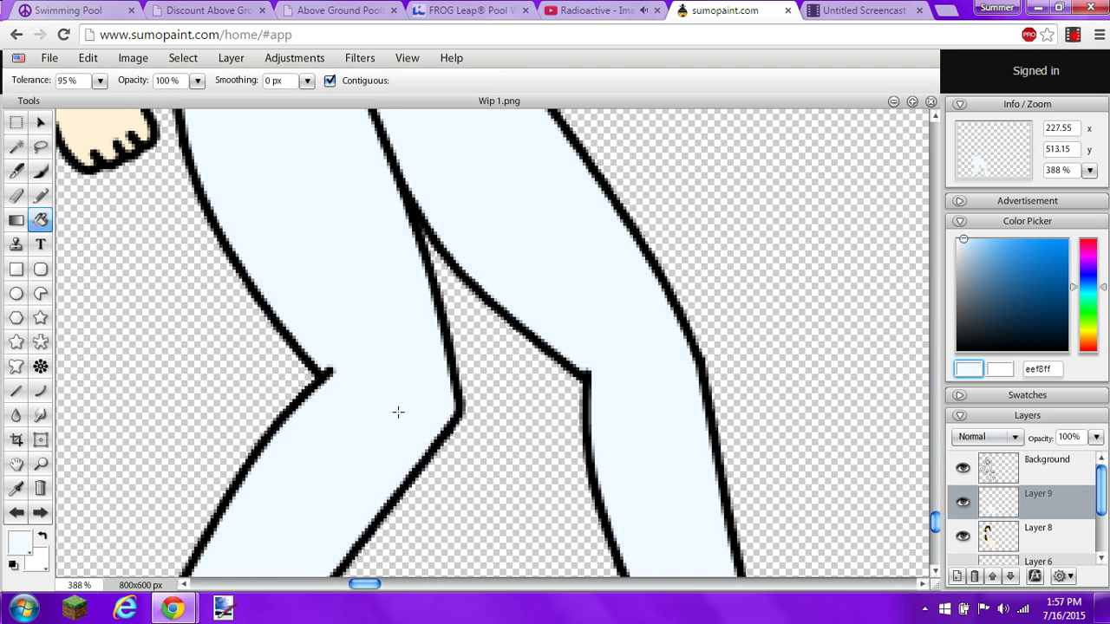
{"action": "key", "text": "ctrl+z"}
{"action": "left_click", "coordinate": [99, 79]}
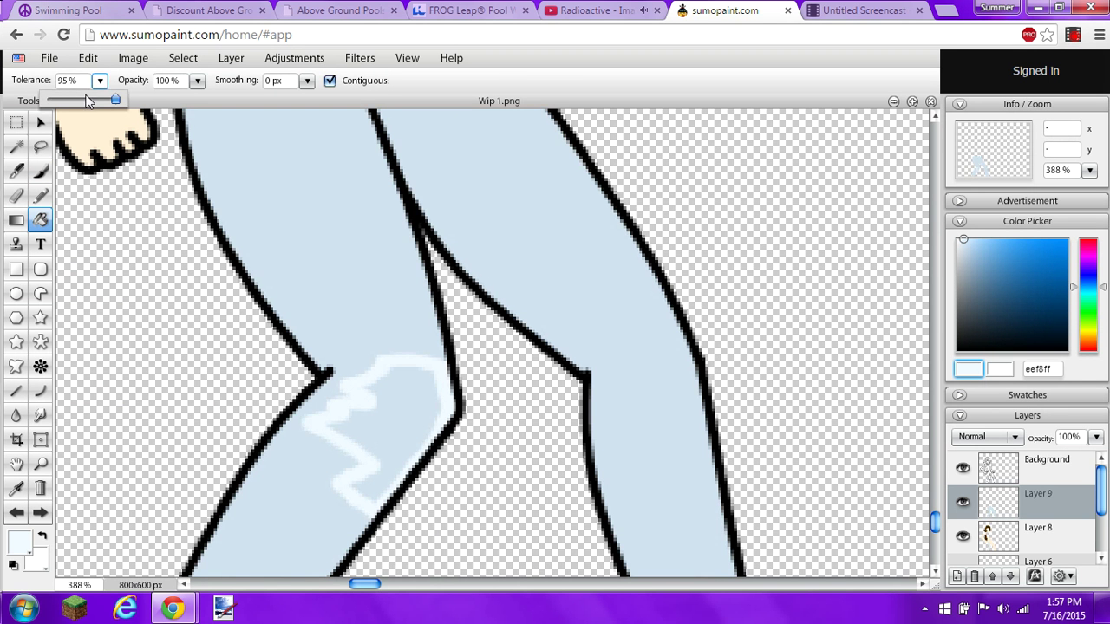
{"action": "left_click_drag", "start_coordinate": [92, 101], "coordinate": [81, 102]}
{"action": "left_click", "coordinate": [404, 432]}
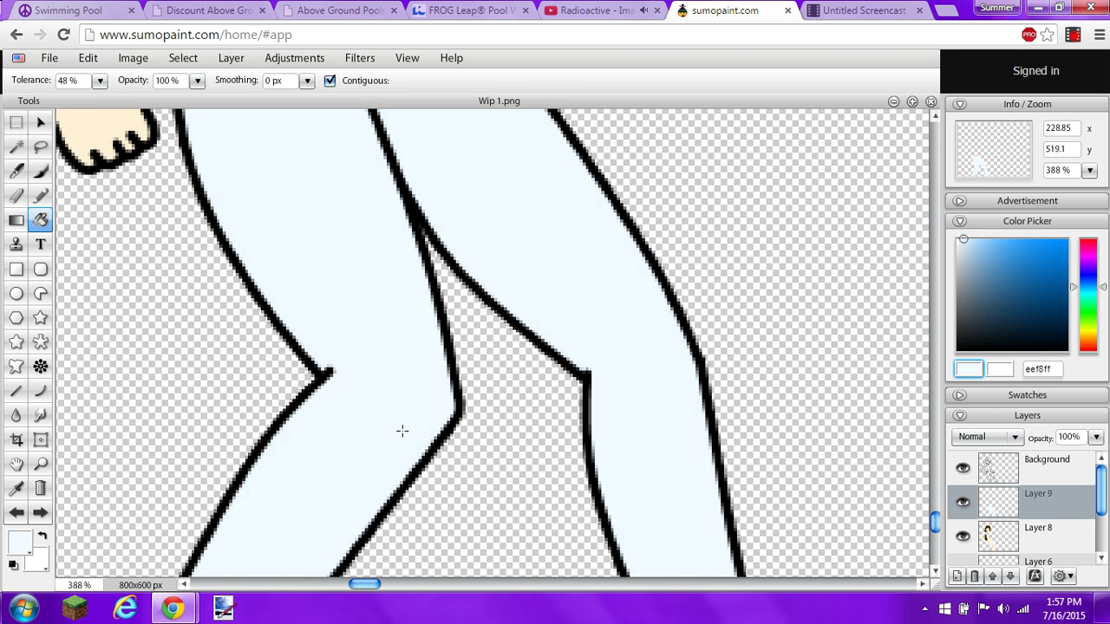
{"action": "key", "text": "ctrl+z"}
Brush in the front knee patch by hand and paint a matching jagged eef8ff patch on the other knee.
{"action": "left_click", "coordinate": [40, 171]}
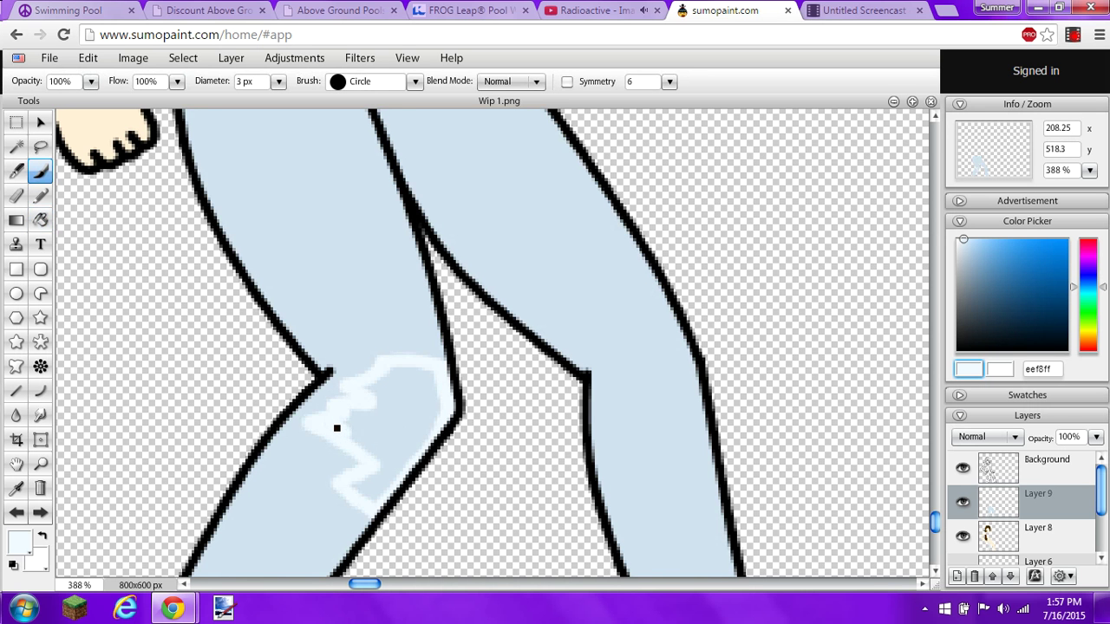
{"action": "mouse_move", "coordinate": [358, 438]}
{"action": "left_mouse_down"}
{"action": "mouse_move", "coordinate": [381, 460]}
{"action": "mouse_move", "coordinate": [373, 481]}
{"action": "mouse_move", "coordinate": [346, 481]}
{"action": "mouse_move", "coordinate": [357, 472]}
{"action": "mouse_move", "coordinate": [340, 458]}
{"action": "mouse_move", "coordinate": [374, 503]}
{"action": "mouse_move", "coordinate": [445, 414]}
{"action": "mouse_move", "coordinate": [433, 366]}
{"action": "mouse_move", "coordinate": [369, 386]}
{"action": "mouse_move", "coordinate": [376, 395]}
{"action": "mouse_move", "coordinate": [362, 388]}
{"action": "mouse_move", "coordinate": [378, 413]}
{"action": "mouse_move", "coordinate": [350, 410]}
{"action": "mouse_move", "coordinate": [345, 424]}
{"action": "mouse_move", "coordinate": [369, 438]}
{"action": "mouse_move", "coordinate": [360, 412]}
{"action": "mouse_move", "coordinate": [378, 439]}
{"action": "mouse_move", "coordinate": [378, 478]}
{"action": "mouse_move", "coordinate": [369, 436]}
{"action": "mouse_move", "coordinate": [326, 425]}
{"action": "mouse_move", "coordinate": [353, 429]}
{"action": "mouse_move", "coordinate": [381, 408]}
{"action": "mouse_move", "coordinate": [382, 483]}
{"action": "mouse_move", "coordinate": [433, 413]}
{"action": "mouse_move", "coordinate": [426, 372]}
{"action": "mouse_move", "coordinate": [384, 382]}
{"action": "mouse_move", "coordinate": [384, 409]}
{"action": "mouse_move", "coordinate": [382, 381]}
{"action": "mouse_move", "coordinate": [384, 468]}
{"action": "mouse_move", "coordinate": [424, 402]}
{"action": "mouse_move", "coordinate": [411, 379]}
{"action": "mouse_move", "coordinate": [391, 389]}
{"action": "mouse_move", "coordinate": [396, 448]}
{"action": "mouse_move", "coordinate": [399, 391]}
{"action": "mouse_move", "coordinate": [418, 417]}
{"action": "left_mouse_up"}
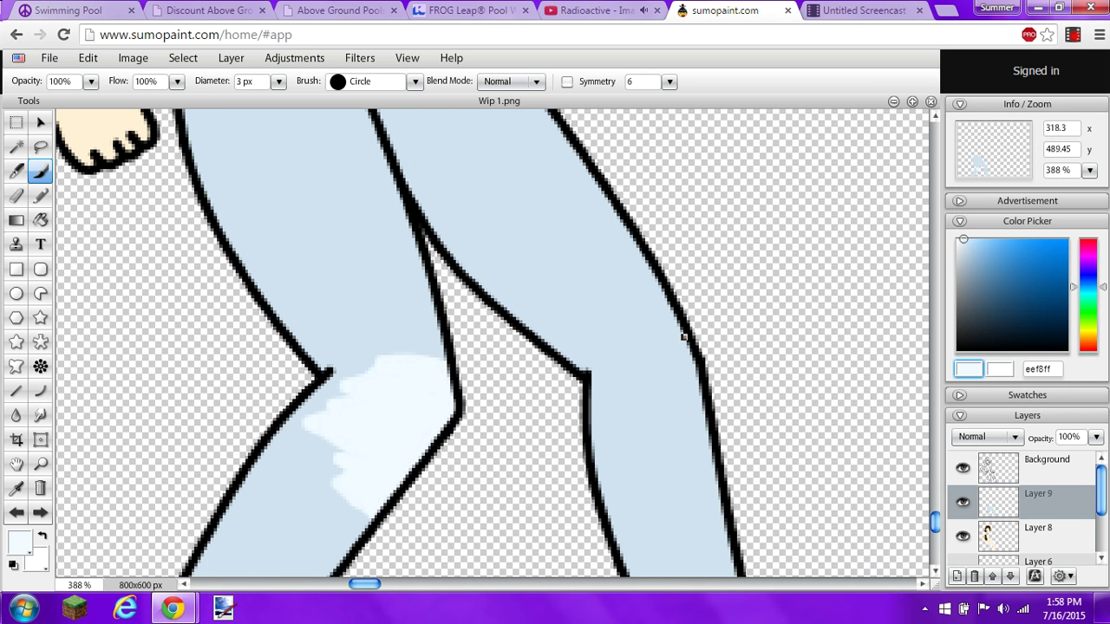
{"action": "mouse_move", "coordinate": [681, 332]}
{"action": "left_mouse_down"}
{"action": "mouse_move", "coordinate": [635, 357]}
{"action": "mouse_move", "coordinate": [617, 392]}
{"action": "mouse_move", "coordinate": [652, 392]}
{"action": "mouse_move", "coordinate": [608, 462]}
{"action": "mouse_move", "coordinate": [640, 472]}
{"action": "mouse_move", "coordinate": [680, 433]}
{"action": "mouse_move", "coordinate": [688, 454]}
{"action": "mouse_move", "coordinate": [706, 435]}
{"action": "mouse_move", "coordinate": [681, 334]}
{"action": "mouse_move", "coordinate": [652, 355]}
{"action": "mouse_move", "coordinate": [636, 386]}
{"action": "mouse_move", "coordinate": [663, 381]}
{"action": "mouse_move", "coordinate": [679, 340]}
{"action": "mouse_move", "coordinate": [667, 362]}
{"action": "mouse_move", "coordinate": [675, 352]}
{"action": "mouse_move", "coordinate": [697, 439]}
{"action": "mouse_move", "coordinate": [685, 420]}
{"action": "mouse_move", "coordinate": [645, 460]}
{"action": "mouse_move", "coordinate": [628, 448]}
{"action": "mouse_move", "coordinate": [654, 397]}
{"action": "mouse_move", "coordinate": [684, 404]}
{"action": "mouse_move", "coordinate": [644, 445]}
{"action": "mouse_move", "coordinate": [639, 436]}
{"action": "mouse_move", "coordinate": [684, 396]}
{"action": "mouse_move", "coordinate": [649, 422]}
{"action": "mouse_move", "coordinate": [674, 390]}
{"action": "mouse_move", "coordinate": [649, 384]}
{"action": "mouse_move", "coordinate": [662, 399]}
{"action": "mouse_move", "coordinate": [654, 443]}
{"action": "left_mouse_up"}
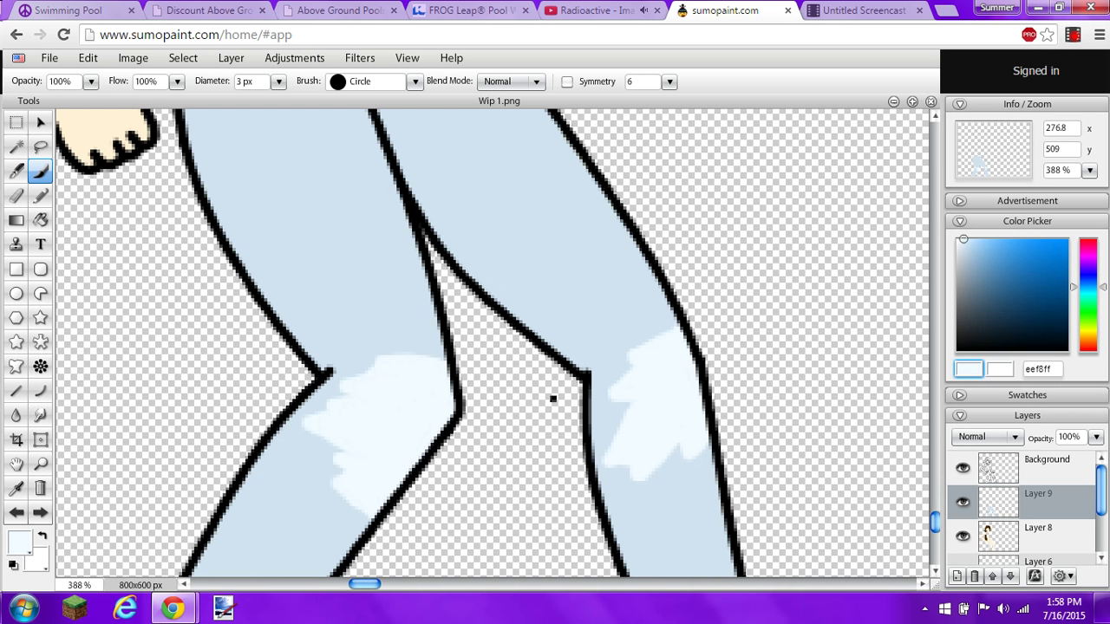
Erase thin diagonal streaks through both knee patches with a 1 px eraser to suggest ripped fabric.
{"action": "left_click", "coordinate": [15, 195]}
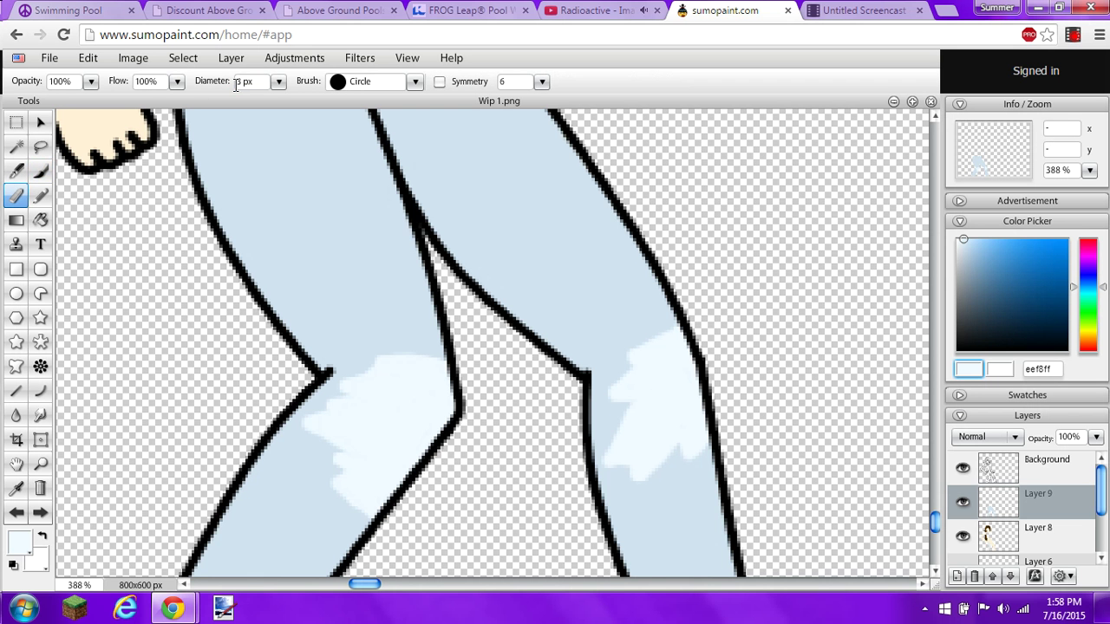
{"action": "left_click", "coordinate": [251, 81]}
{"action": "double_click", "coordinate": [240, 80]}
{"action": "key", "text": "BackSpace"}
{"action": "type", "text": "1"}
{"action": "key", "text": "Return"}
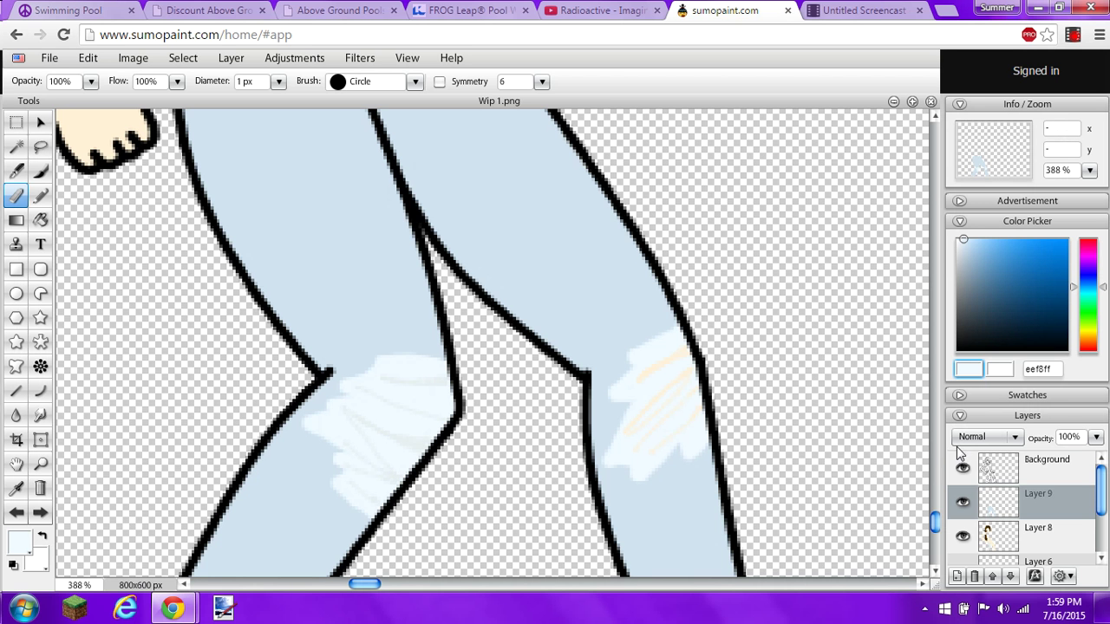
Activate the Blur tool for softening the knee patches.
{"action": "left_click", "coordinate": [15, 414]}
Switch to YouTube, play The Hanging Tree piano tutorial video, and return to the Sumo Paint drawing.
{"action": "left_click", "coordinate": [1073, 36]}
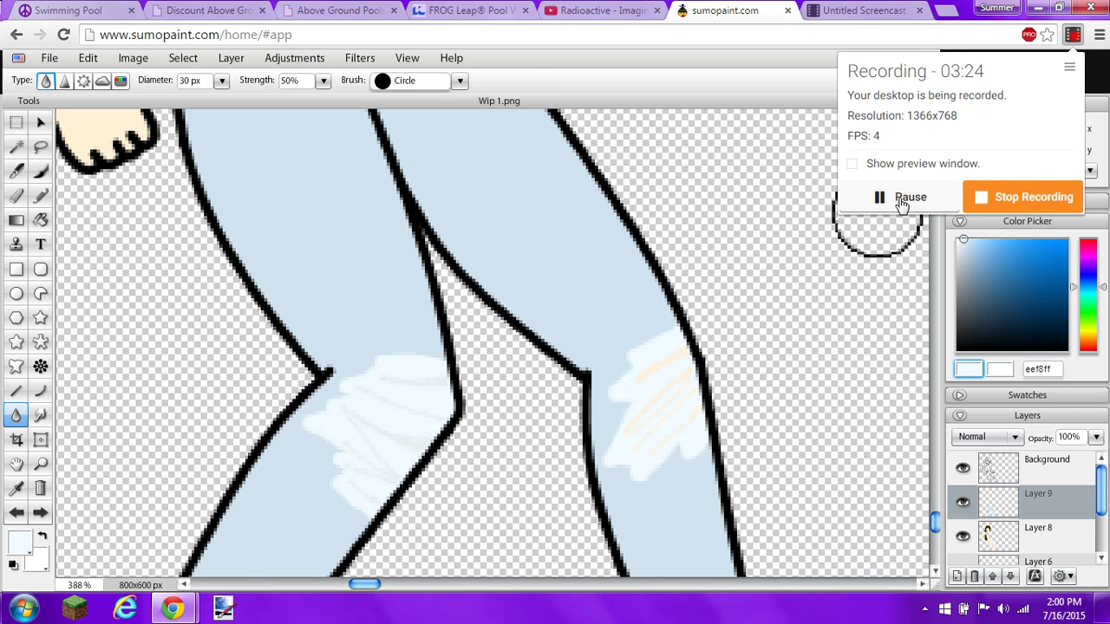
{"action": "left_click", "coordinate": [598, 11]}
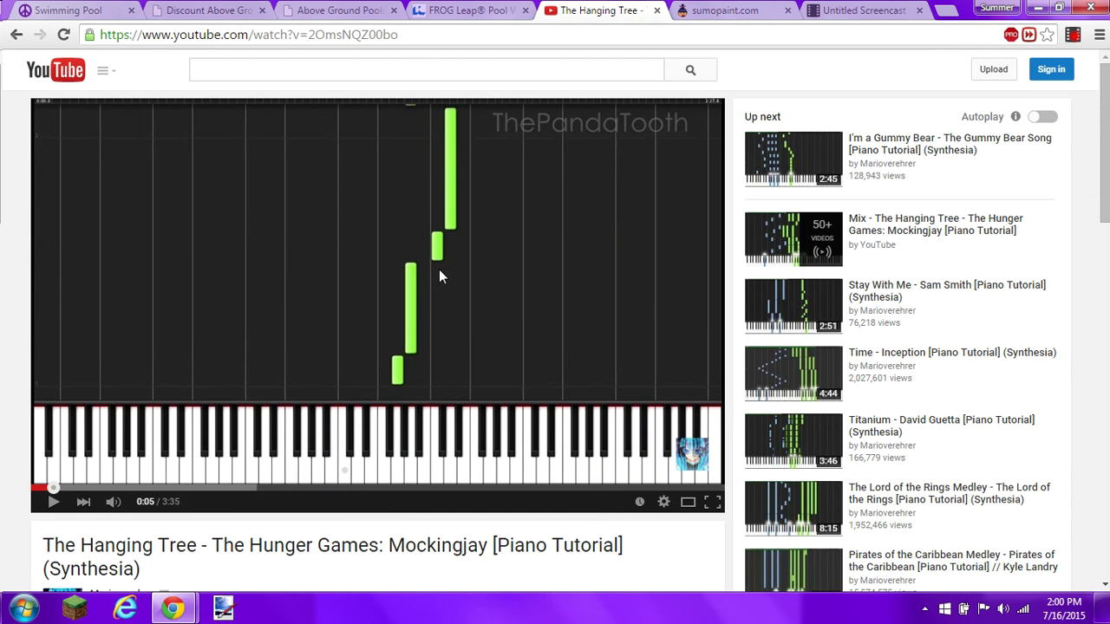
{"action": "left_click", "coordinate": [439, 276]}
{"action": "left_click", "coordinate": [725, 11]}
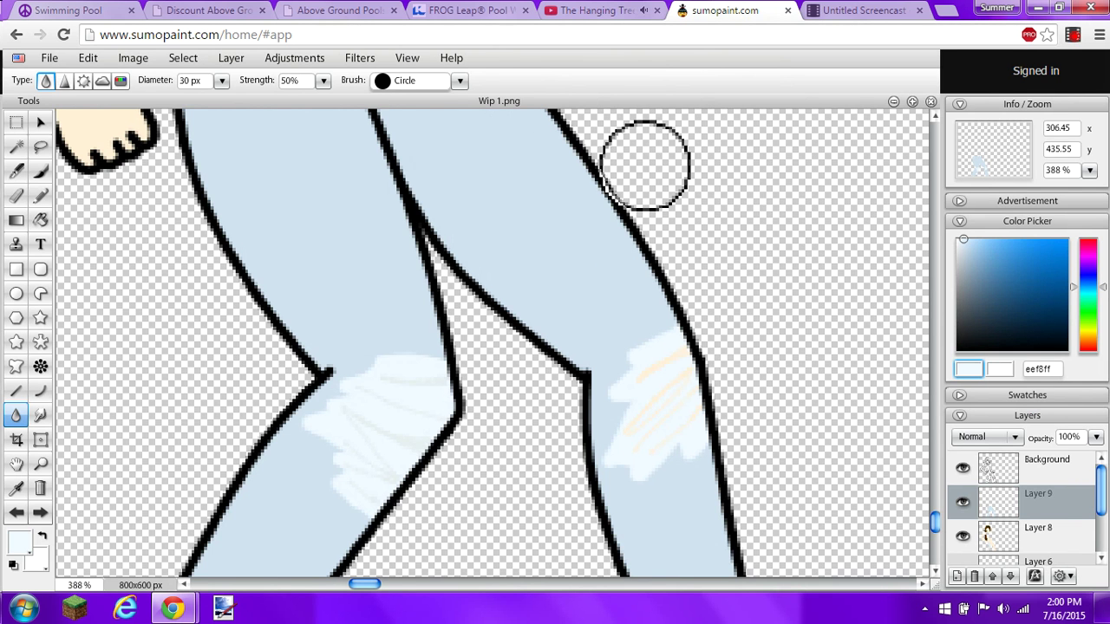
Set the blur diameter to 8 px and soften the edges of the light patches on both knees.
{"action": "left_click", "coordinate": [222, 82]}
{"action": "left_click_drag", "start_coordinate": [176, 104], "coordinate": [168, 100]}
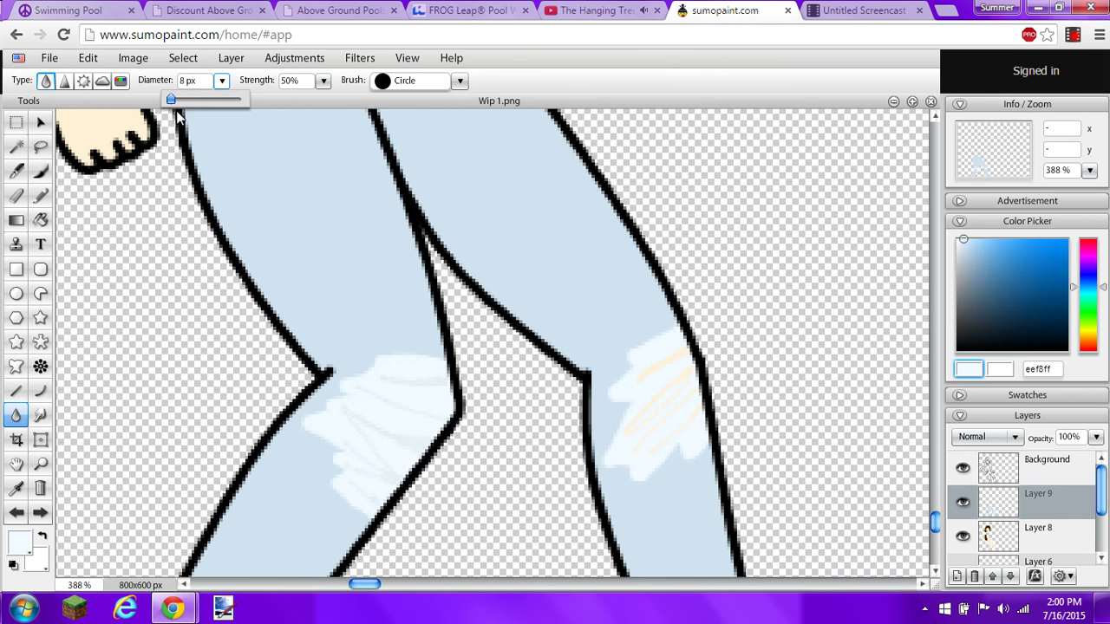
{"action": "left_click", "coordinate": [428, 359]}
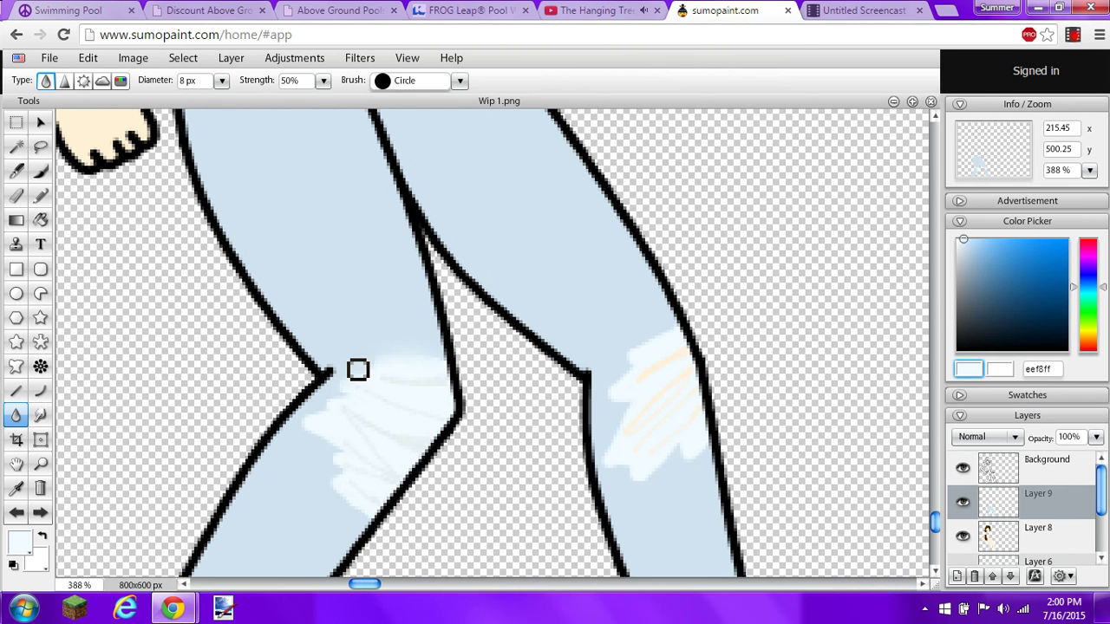
{"action": "mouse_move", "coordinate": [357, 369]}
{"action": "left_mouse_down"}
{"action": "mouse_move", "coordinate": [314, 410]}
{"action": "mouse_move", "coordinate": [358, 518]}
{"action": "mouse_move", "coordinate": [304, 434]}
{"action": "mouse_move", "coordinate": [336, 385]}
{"action": "mouse_move", "coordinate": [396, 336]}
{"action": "mouse_move", "coordinate": [355, 366]}
{"action": "mouse_move", "coordinate": [361, 374]}
{"action": "mouse_move", "coordinate": [356, 366]}
{"action": "mouse_move", "coordinate": [346, 396]}
{"action": "left_mouse_up"}
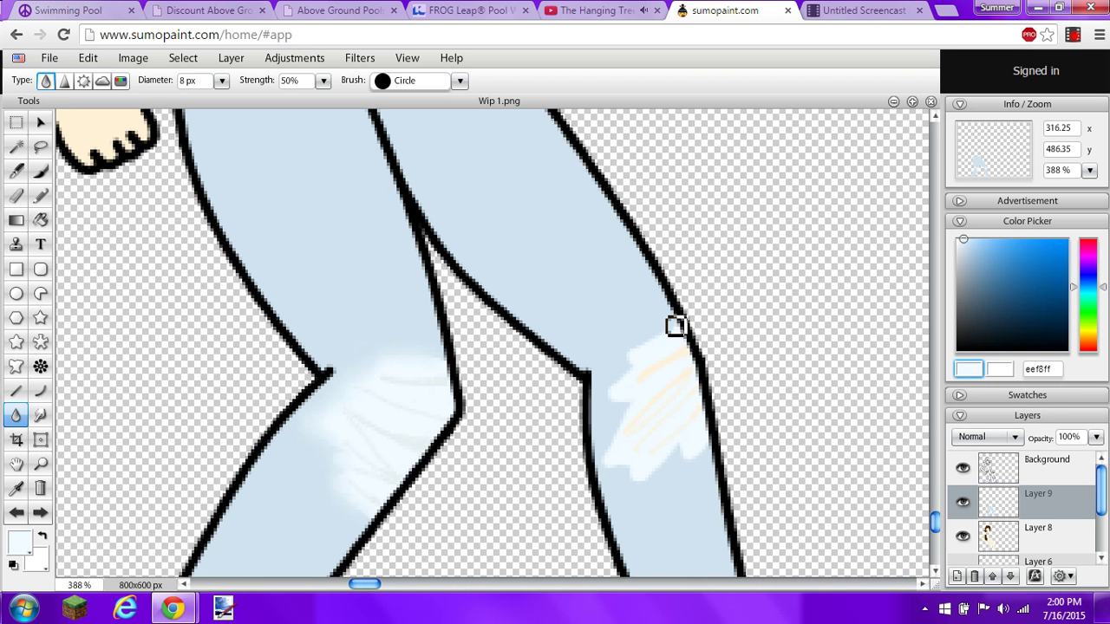
{"action": "mouse_move", "coordinate": [676, 326]}
{"action": "left_mouse_down"}
{"action": "mouse_move", "coordinate": [629, 355]}
{"action": "mouse_move", "coordinate": [644, 329]}
{"action": "mouse_move", "coordinate": [617, 367]}
{"action": "mouse_move", "coordinate": [614, 390]}
{"action": "mouse_move", "coordinate": [629, 391]}
{"action": "mouse_move", "coordinate": [597, 451]}
{"action": "mouse_move", "coordinate": [605, 444]}
{"action": "mouse_move", "coordinate": [630, 476]}
{"action": "mouse_move", "coordinate": [630, 494]}
{"action": "mouse_move", "coordinate": [697, 434]}
{"action": "mouse_move", "coordinate": [699, 456]}
{"action": "mouse_move", "coordinate": [657, 478]}
{"action": "mouse_move", "coordinate": [654, 375]}
{"action": "mouse_move", "coordinate": [639, 381]}
{"action": "mouse_move", "coordinate": [632, 367]}
{"action": "mouse_move", "coordinate": [640, 390]}
{"action": "mouse_move", "coordinate": [615, 392]}
{"action": "left_mouse_up"}
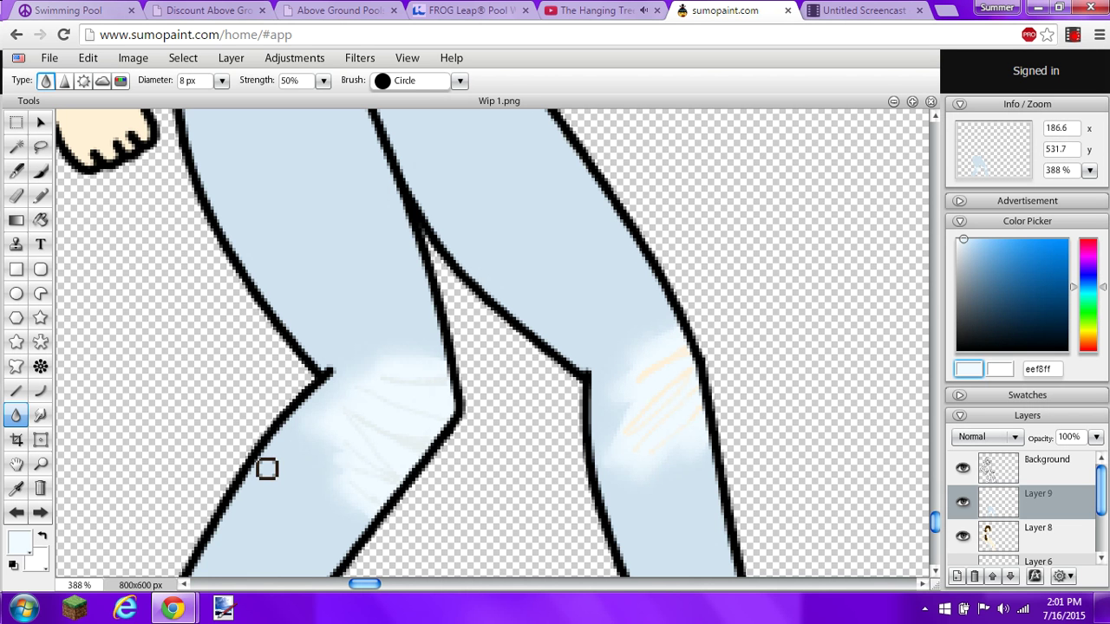
Review the coloured figure from the legs up to the head.
{"action": "left_click", "coordinate": [51, 176]}
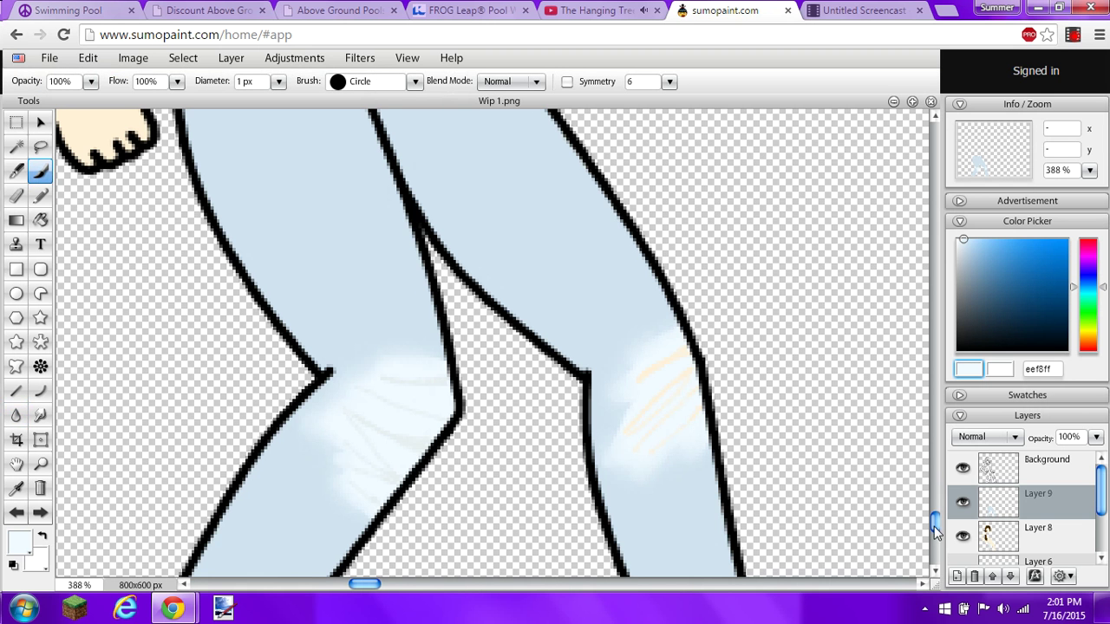
{"action": "left_click_drag", "start_coordinate": [934, 529], "coordinate": [934, 327]}
{"action": "scroll", "coordinate": [910, 331], "scroll_direction": "up", "scroll_amount": 5}
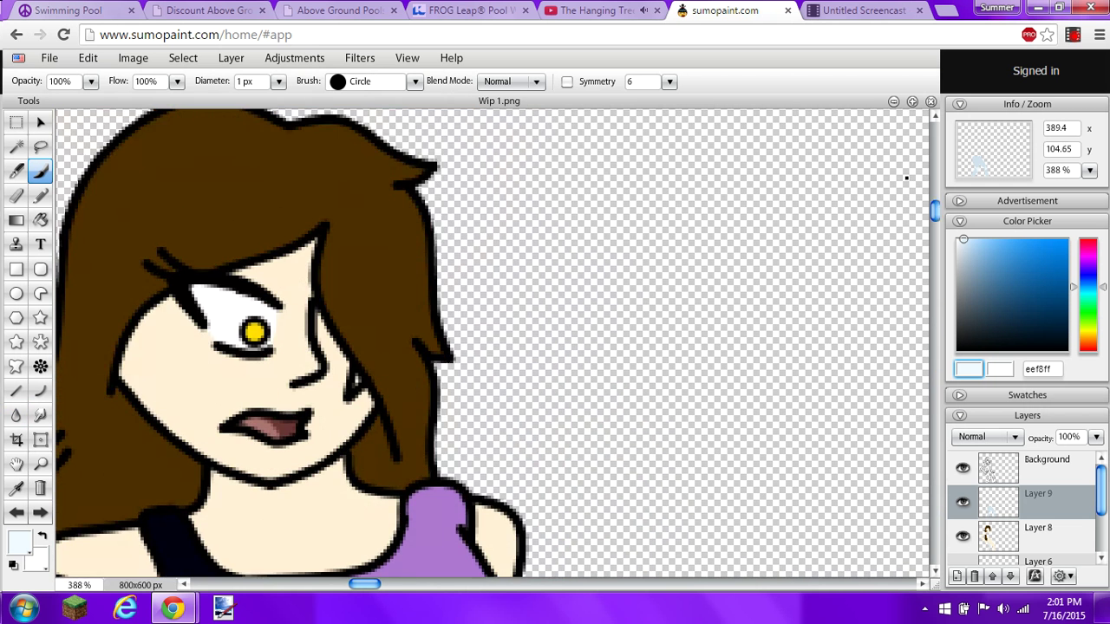
{"action": "scroll", "coordinate": [901, 225], "scroll_direction": "down", "scroll_amount": 8}
{"action": "scroll", "coordinate": [901, 226], "scroll_direction": "down", "scroll_amount": 10}
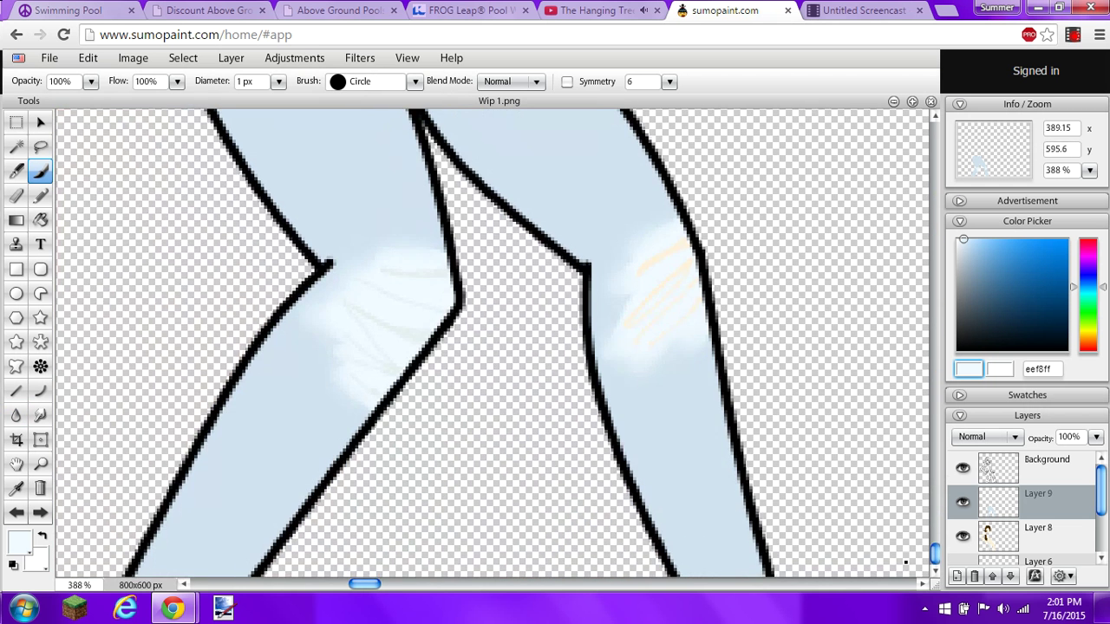
{"action": "scroll", "coordinate": [867, 385], "scroll_direction": "up", "scroll_amount": 15}
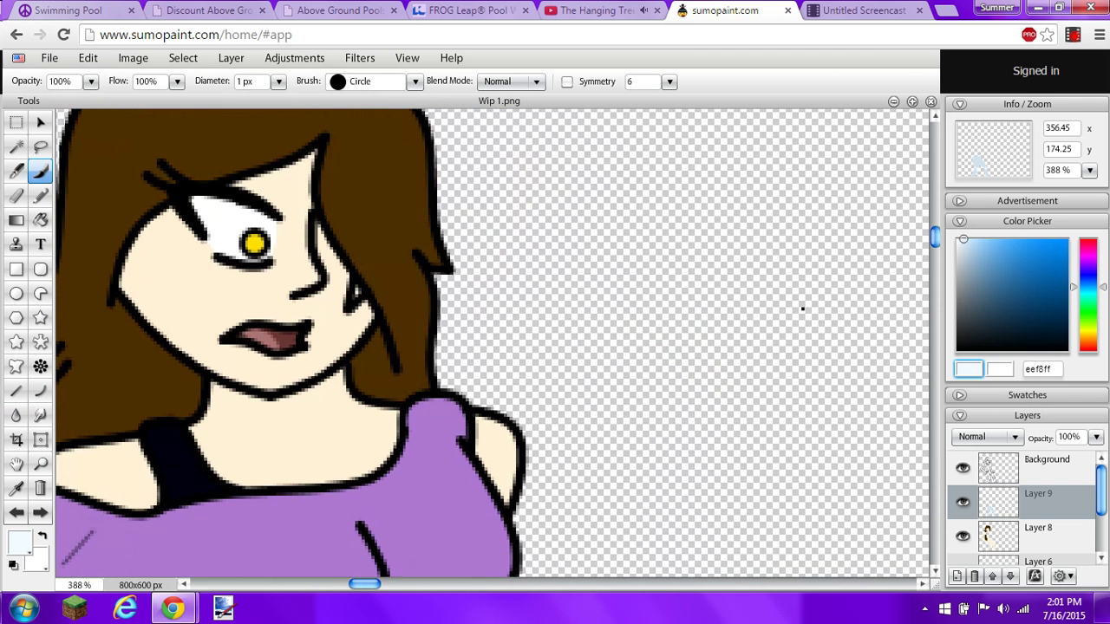
{"action": "scroll", "coordinate": [799, 225], "scroll_direction": "up", "scroll_amount": 3}
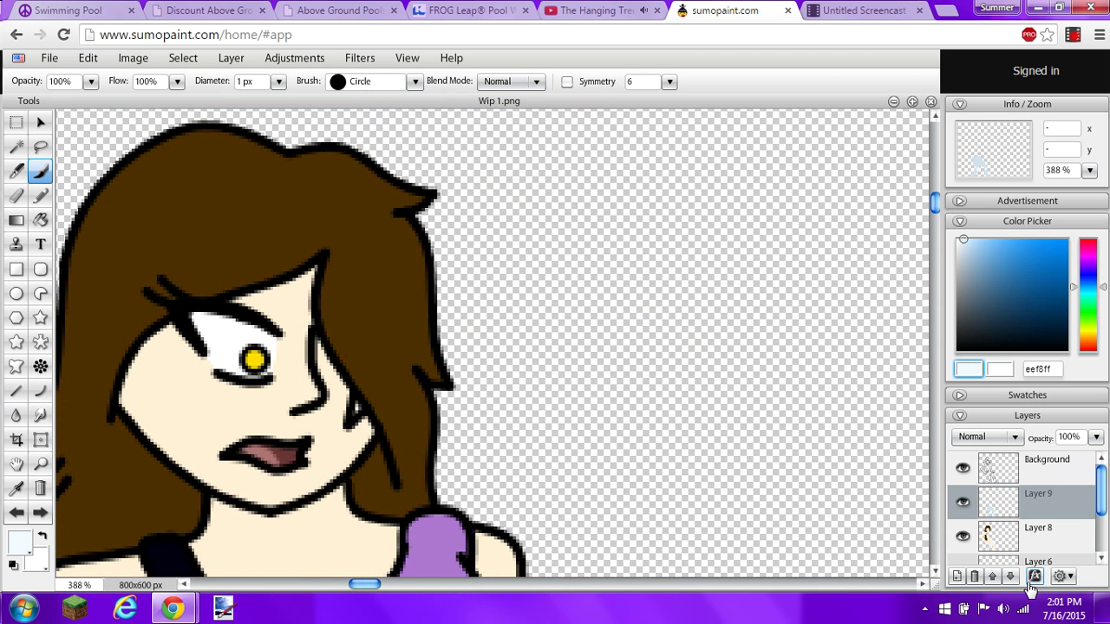
Merge Layer 9 down through Layer 8 and Layer 6 into Layer 4, combining all colour layers.
{"action": "left_click", "coordinate": [1061, 577]}
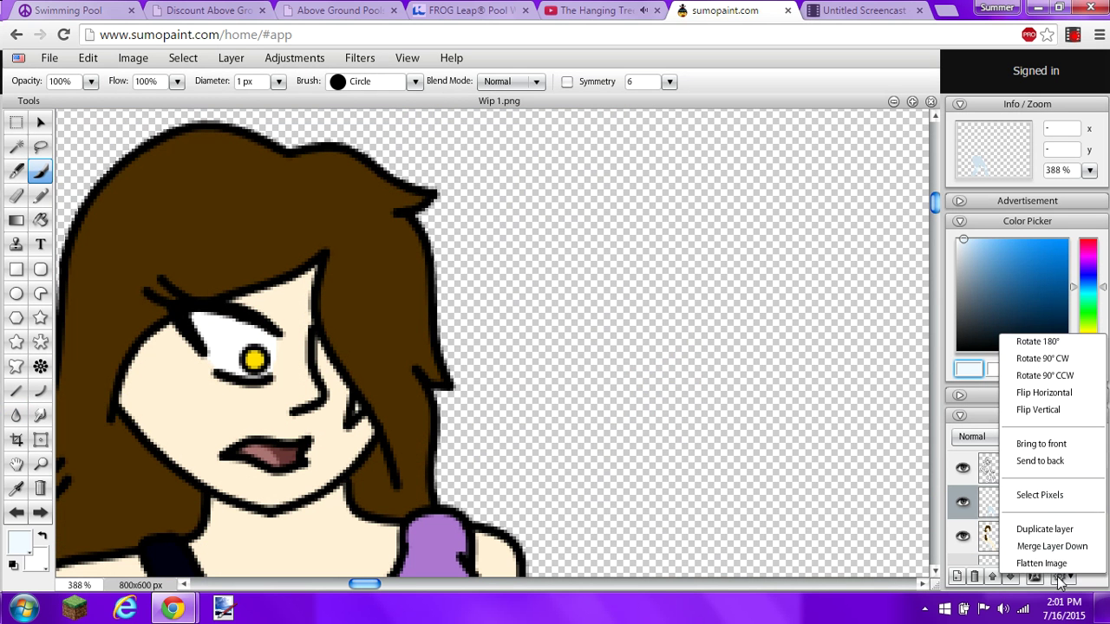
{"action": "left_click", "coordinate": [1052, 547]}
{"action": "left_click", "coordinate": [1059, 576]}
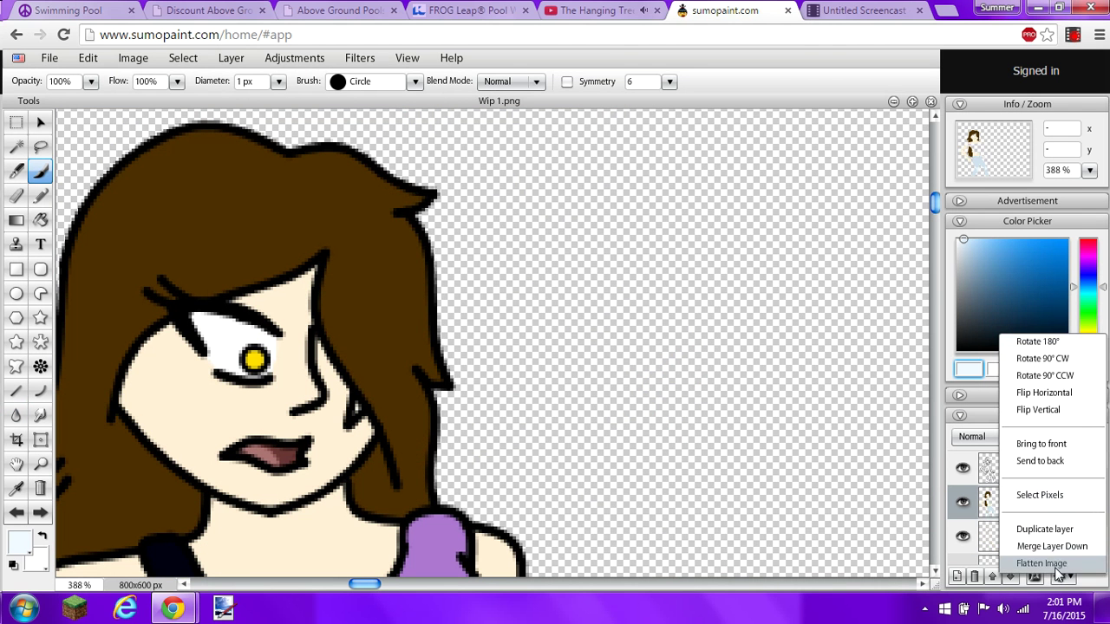
{"action": "left_click", "coordinate": [1054, 547]}
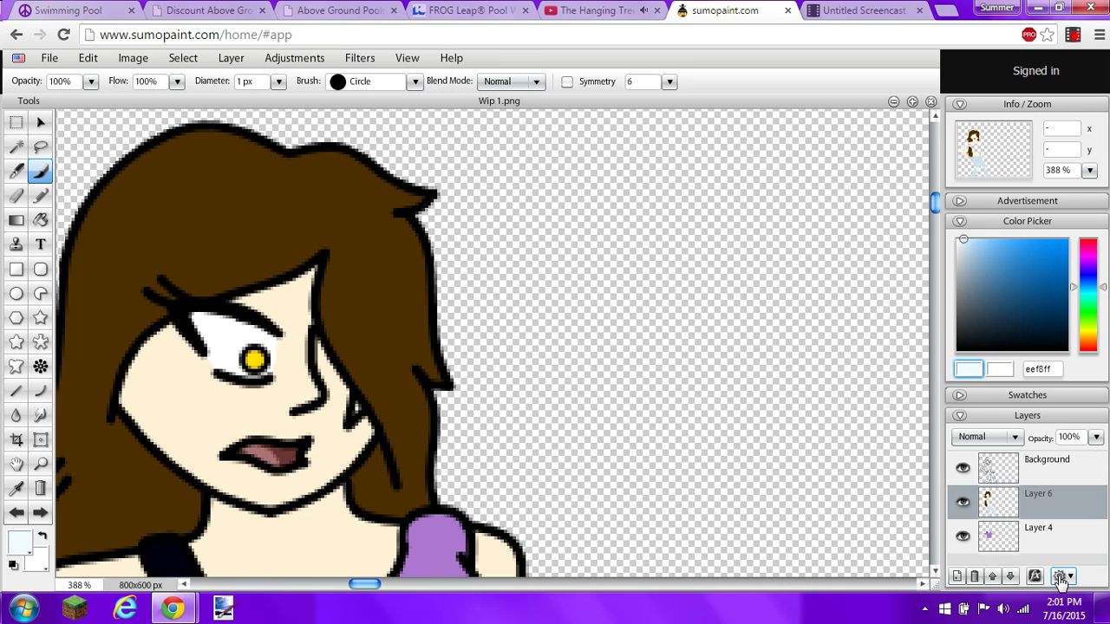
{"action": "left_click", "coordinate": [1061, 577]}
{"action": "left_click", "coordinate": [1054, 547]}
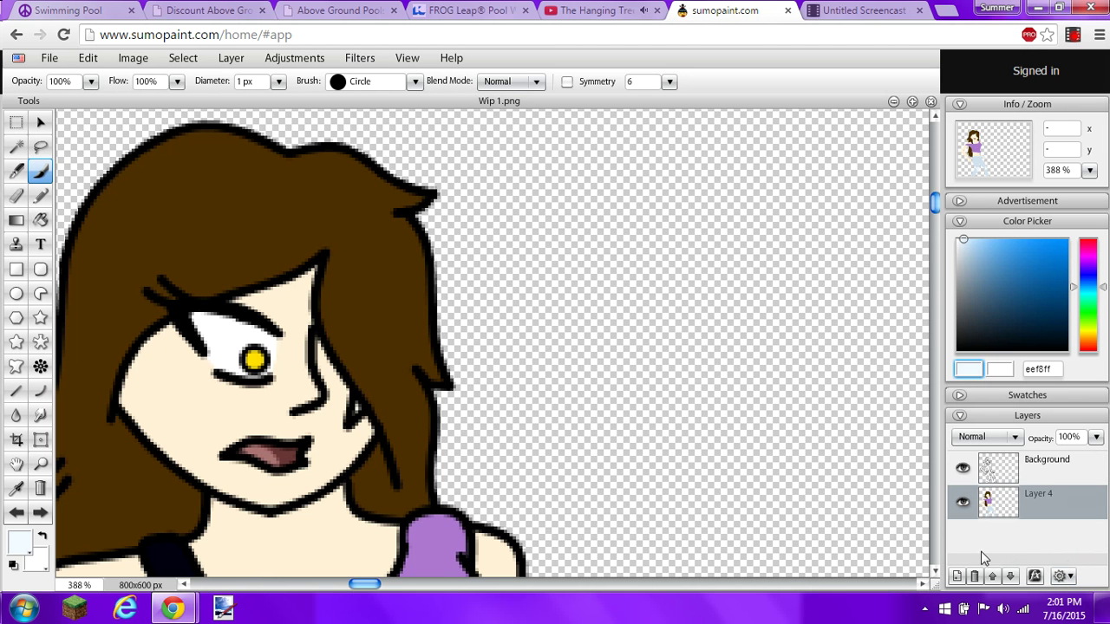
Add a new layer, place it between the Background line art and Layer 4, and make it the active layer.
{"action": "left_click", "coordinate": [957, 576]}
{"action": "left_click", "coordinate": [997, 501]}
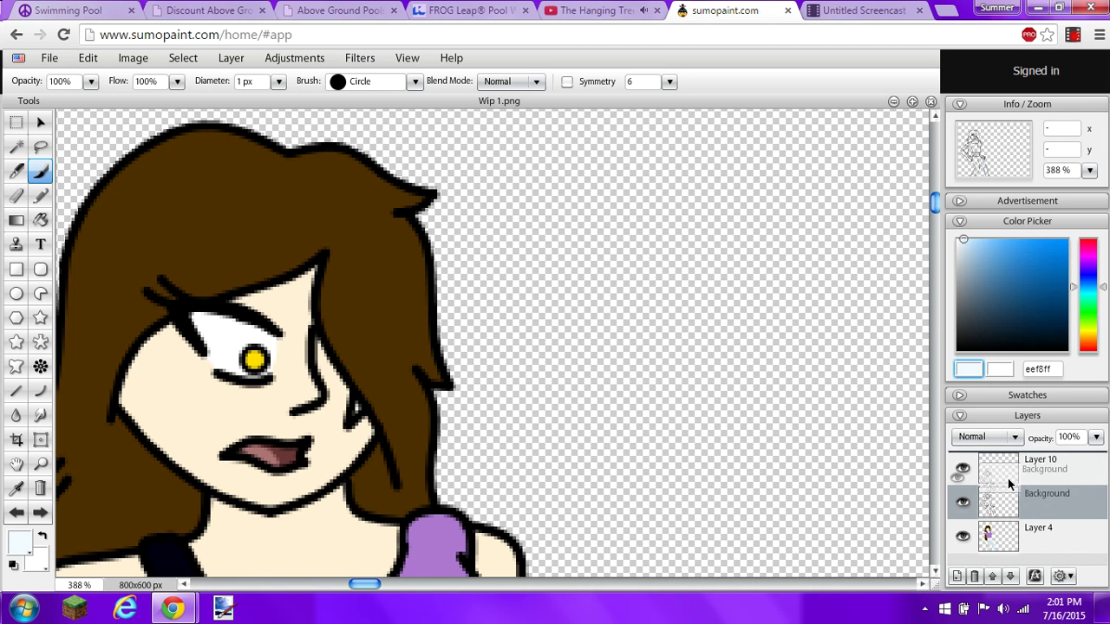
{"action": "left_click_drag", "start_coordinate": [997, 501], "coordinate": [989, 470]}
{"action": "left_click", "coordinate": [1000, 507]}
Set the paint colour to the near-black purple 0a0014.
{"action": "left_click_drag", "start_coordinate": [960, 238], "coordinate": [1069, 332]}
{"action": "left_click", "coordinate": [1091, 272]}
{"action": "left_click_drag", "start_coordinate": [1090, 272], "coordinate": [1090, 274]}
{"action": "left_click_drag", "start_coordinate": [1067, 334], "coordinate": [1068, 343]}
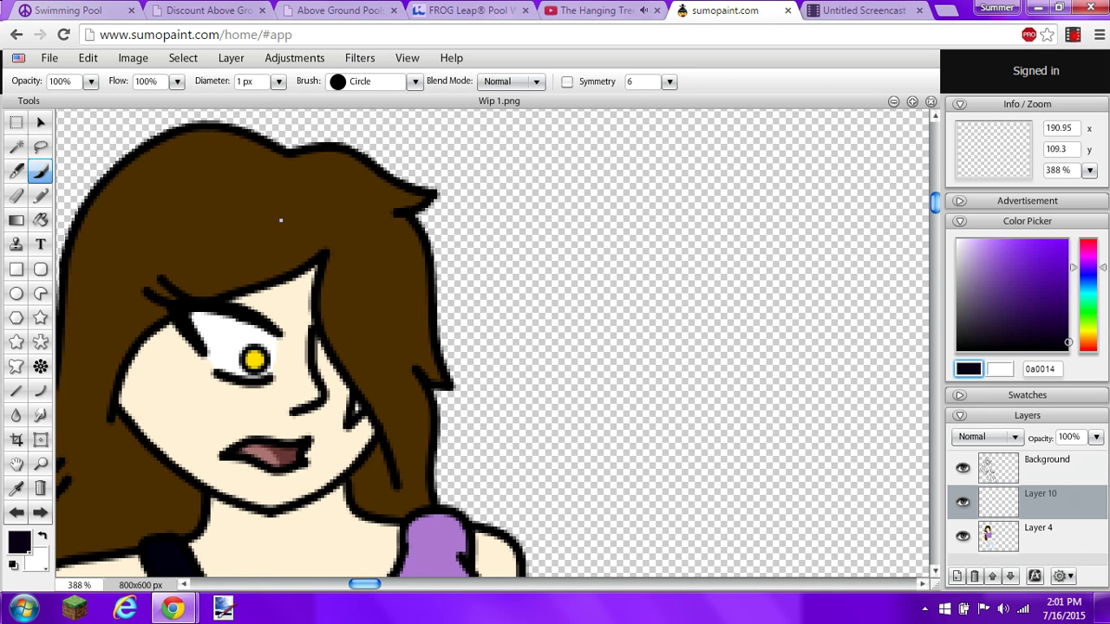
Set the brush diameter to 3 px and paint shadow along the face-side hair strand from forehead to neck, erasing the excess near its tip.
{"action": "left_click", "coordinate": [278, 82]}
{"action": "double_click", "coordinate": [240, 81]}
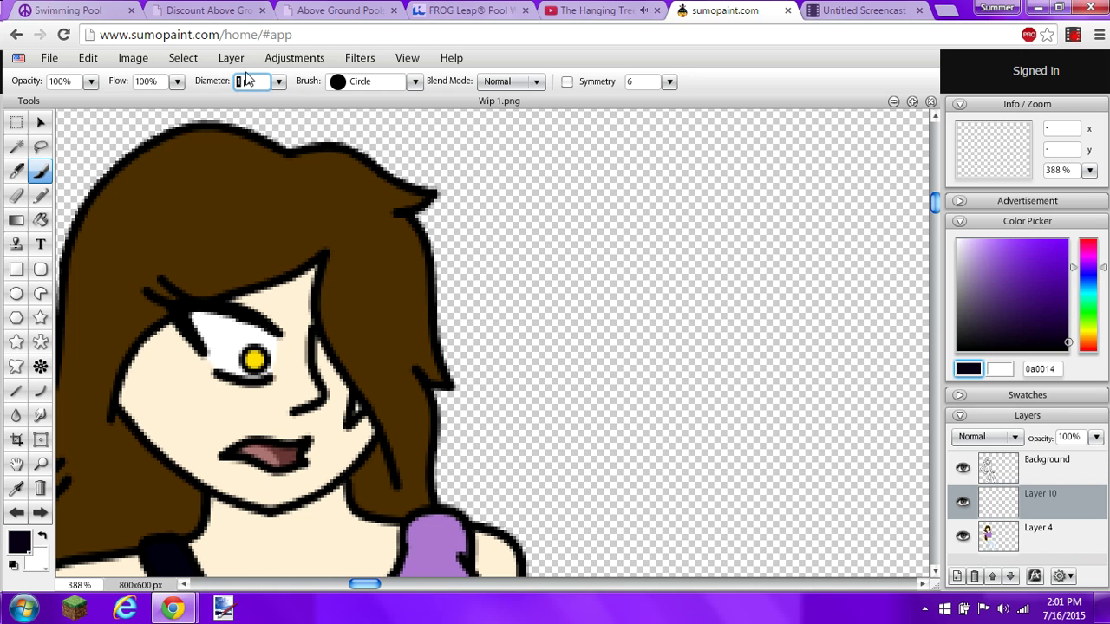
{"action": "type", "text": "3"}
{"action": "left_click_drag", "start_coordinate": [367, 585], "coordinate": [321, 585]}
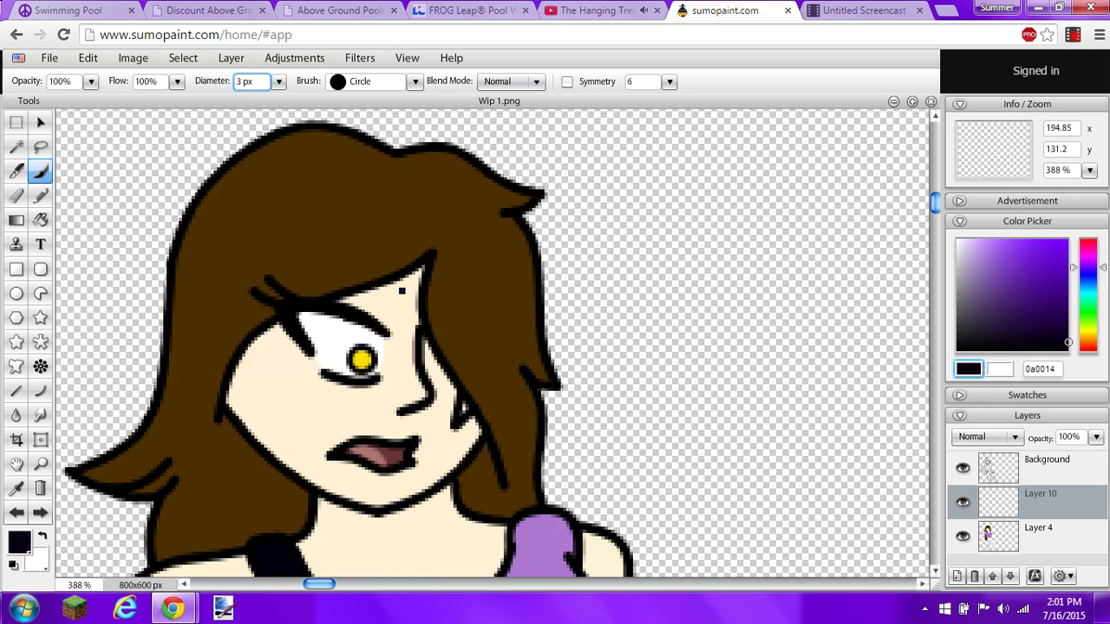
{"action": "mouse_move", "coordinate": [420, 278]}
{"action": "left_mouse_down"}
{"action": "mouse_move", "coordinate": [370, 321]}
{"action": "mouse_move", "coordinate": [344, 319]}
{"action": "mouse_move", "coordinate": [301, 352]}
{"action": "left_mouse_up"}
{"action": "key", "text": "ctrl+z"}
{"action": "key", "text": "ctrl+z"}
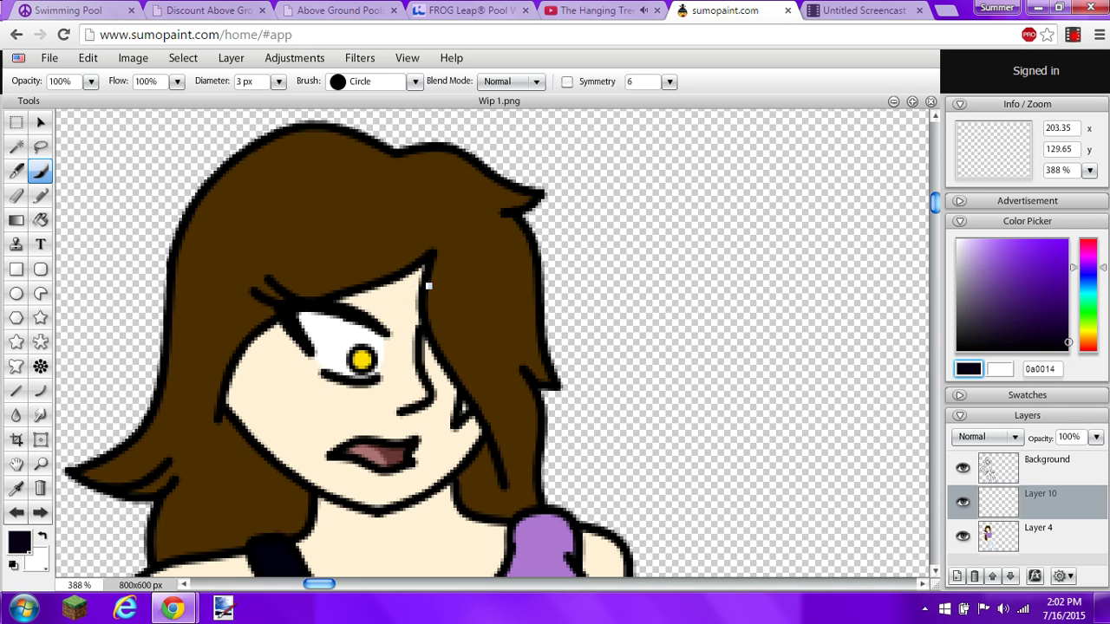
{"action": "mouse_move", "coordinate": [422, 272]}
{"action": "left_mouse_down"}
{"action": "mouse_move", "coordinate": [419, 340]}
{"action": "mouse_move", "coordinate": [480, 445]}
{"action": "left_mouse_up"}
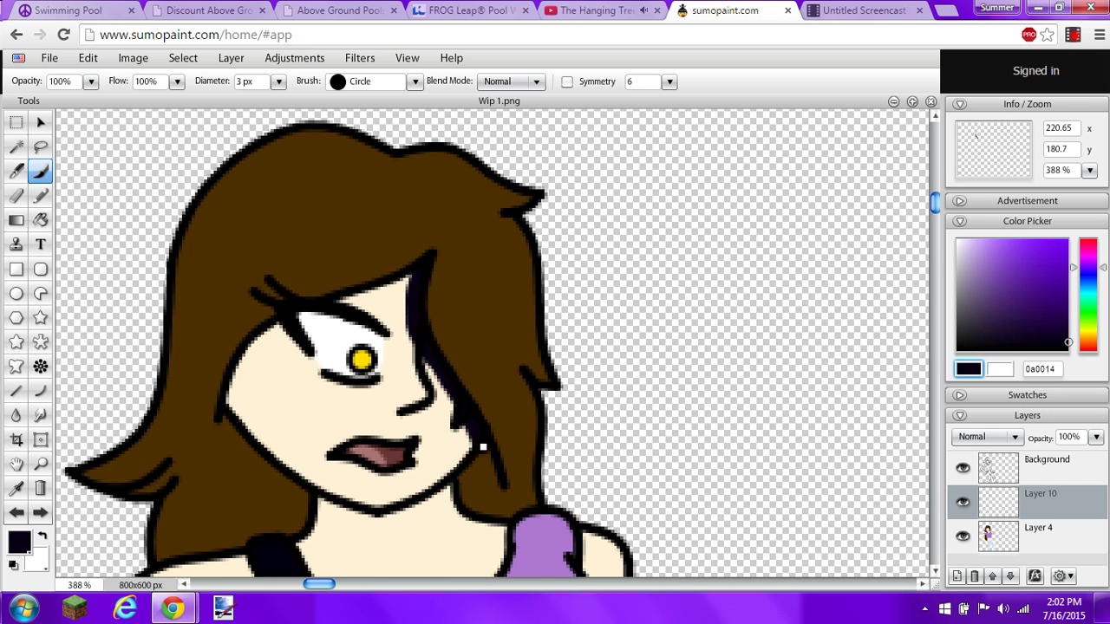
{"action": "mouse_move", "coordinate": [484, 448]}
{"action": "left_mouse_down"}
{"action": "mouse_move", "coordinate": [501, 486]}
{"action": "mouse_move", "coordinate": [486, 467]}
{"action": "mouse_move", "coordinate": [457, 484]}
{"action": "left_mouse_up"}
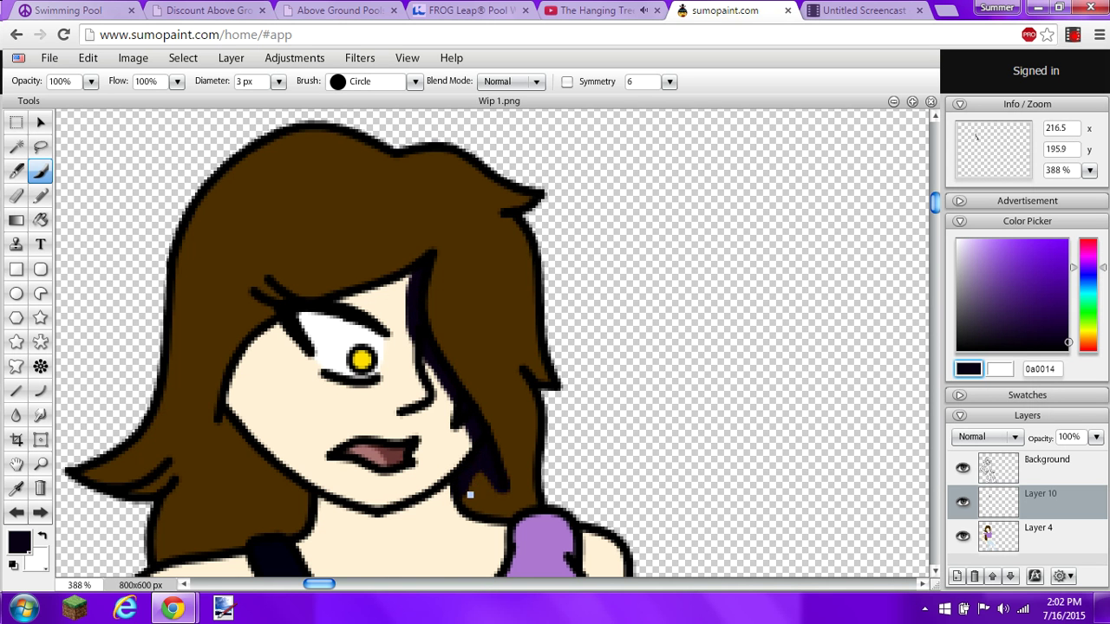
{"action": "left_click", "coordinate": [15, 195]}
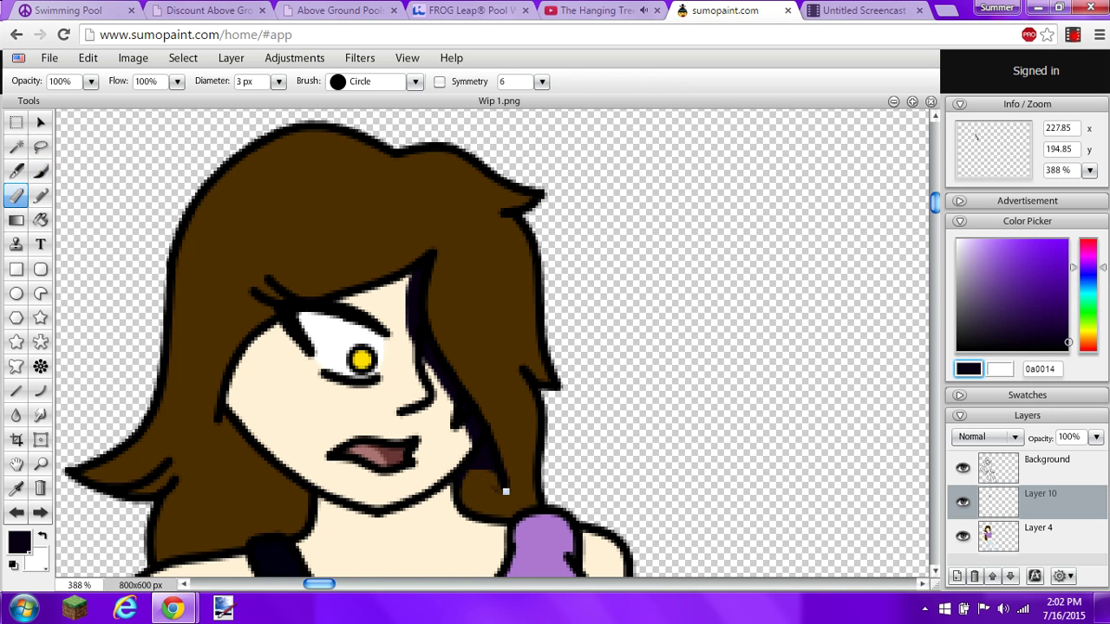
{"action": "left_click_drag", "start_coordinate": [502, 494], "coordinate": [494, 498]}
Paint shadow under the fringe and around the eye, and outline a curved shadow across the cheek, cleaning up its edge below the eye.
{"action": "left_click", "coordinate": [39, 171]}
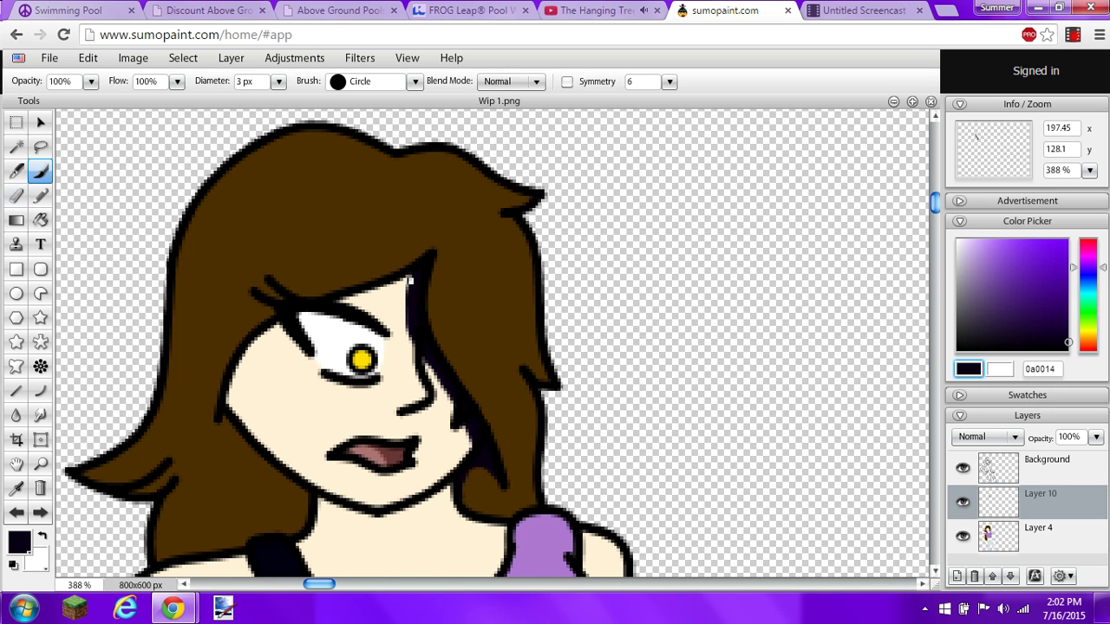
{"action": "left_click_drag", "start_coordinate": [409, 283], "coordinate": [355, 308]}
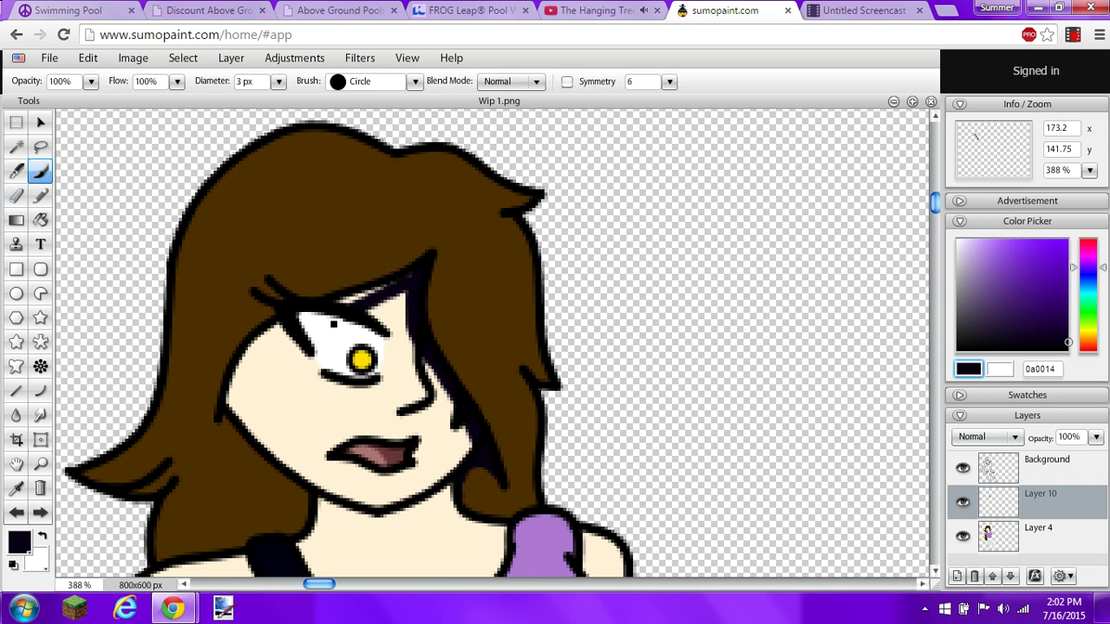
{"action": "mouse_move", "coordinate": [309, 351]}
{"action": "left_mouse_down"}
{"action": "mouse_move", "coordinate": [343, 314]}
{"action": "mouse_move", "coordinate": [369, 331]}
{"action": "mouse_move", "coordinate": [304, 317]}
{"action": "mouse_move", "coordinate": [306, 339]}
{"action": "mouse_move", "coordinate": [295, 320]}
{"action": "mouse_move", "coordinate": [322, 315]}
{"action": "mouse_move", "coordinate": [299, 325]}
{"action": "mouse_move", "coordinate": [323, 375]}
{"action": "mouse_move", "coordinate": [308, 337]}
{"action": "mouse_move", "coordinate": [314, 379]}
{"action": "mouse_move", "coordinate": [331, 381]}
{"action": "mouse_move", "coordinate": [284, 373]}
{"action": "mouse_move", "coordinate": [262, 400]}
{"action": "mouse_move", "coordinate": [266, 452]}
{"action": "left_mouse_up"}
{"action": "key", "text": "ctrl+z"}
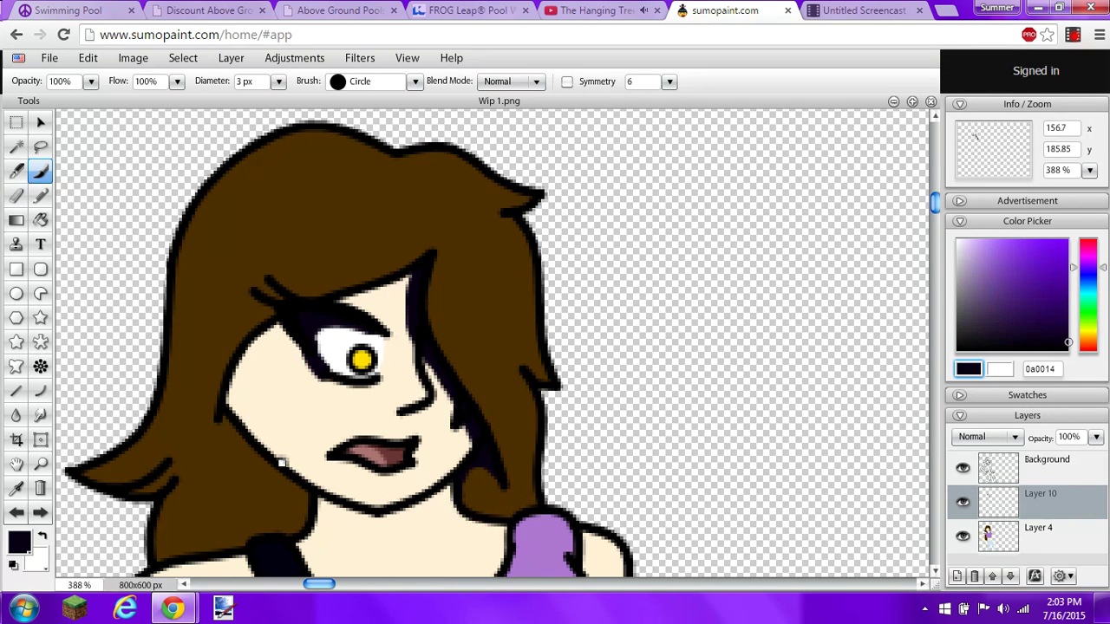
{"action": "mouse_move", "coordinate": [247, 413]}
{"action": "left_mouse_down"}
{"action": "mouse_move", "coordinate": [250, 384]}
{"action": "mouse_move", "coordinate": [277, 362]}
{"action": "mouse_move", "coordinate": [337, 379]}
{"action": "left_mouse_up"}
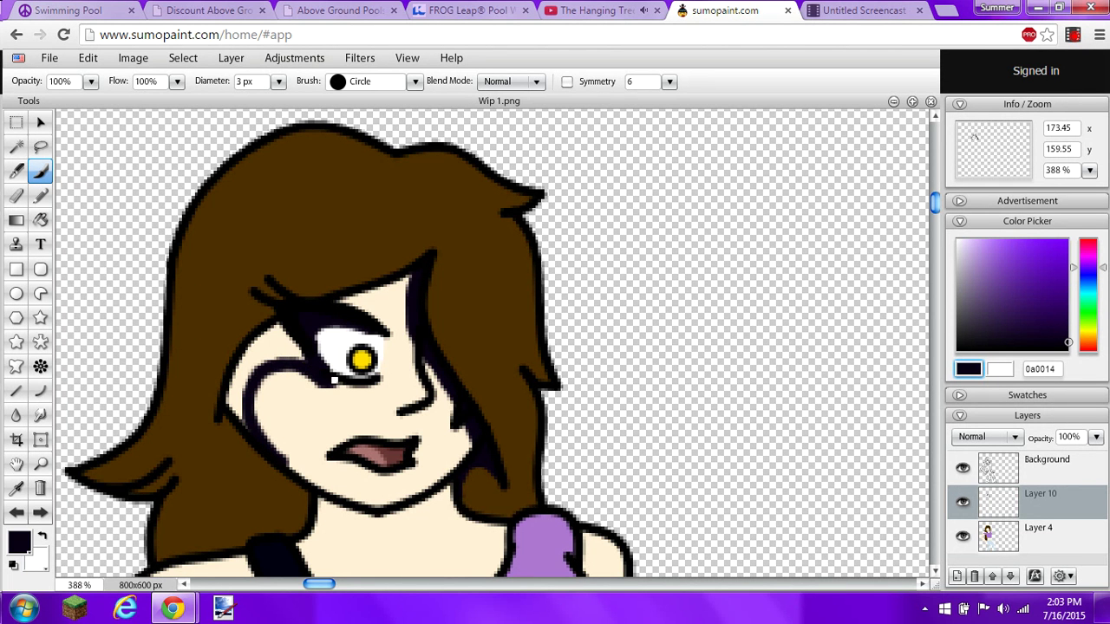
{"action": "left_click", "coordinate": [16, 195]}
{"action": "left_click_drag", "start_coordinate": [299, 379], "coordinate": [340, 389]}
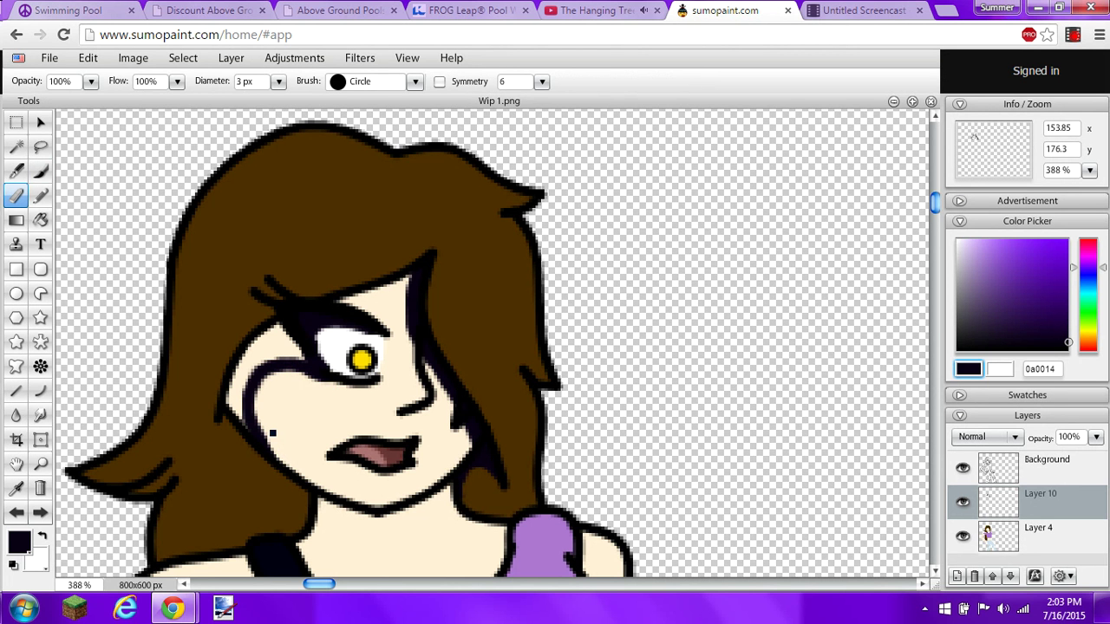
Fill the outlined cheek shadow, deepen the shadow under the fringe, and shade the side of the nose.
{"action": "left_click", "coordinate": [40, 171]}
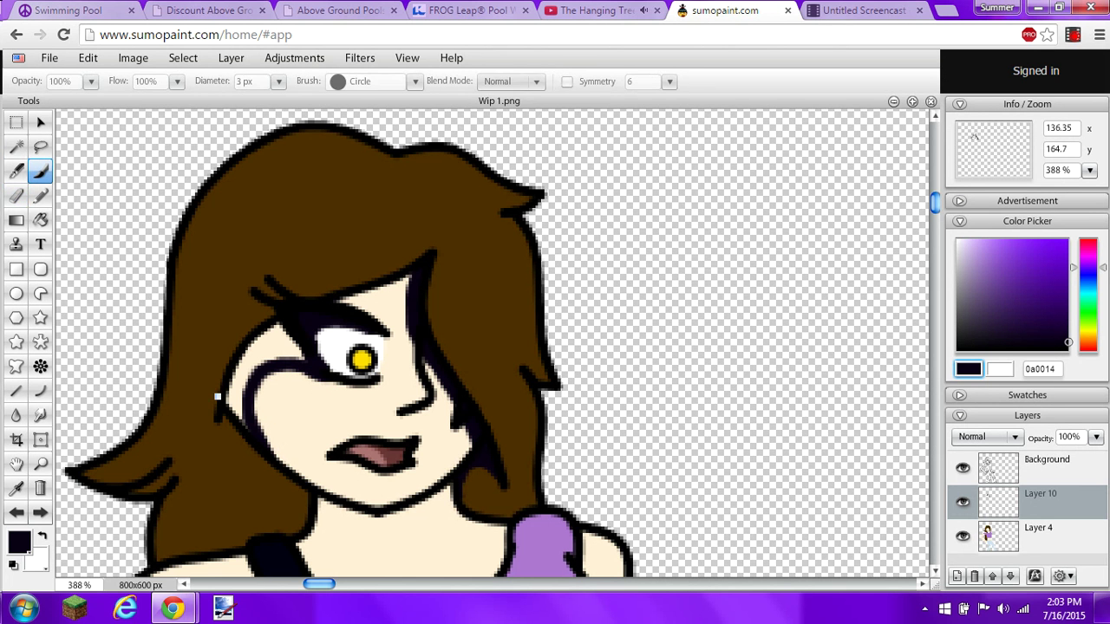
{"action": "mouse_move", "coordinate": [248, 431]}
{"action": "left_mouse_down"}
{"action": "mouse_move", "coordinate": [231, 373]}
{"action": "mouse_move", "coordinate": [280, 327]}
{"action": "mouse_move", "coordinate": [303, 358]}
{"action": "mouse_move", "coordinate": [248, 375]}
{"action": "mouse_move", "coordinate": [241, 404]}
{"action": "mouse_move", "coordinate": [229, 392]}
{"action": "mouse_move", "coordinate": [246, 366]}
{"action": "mouse_move", "coordinate": [296, 345]}
{"action": "left_mouse_up"}
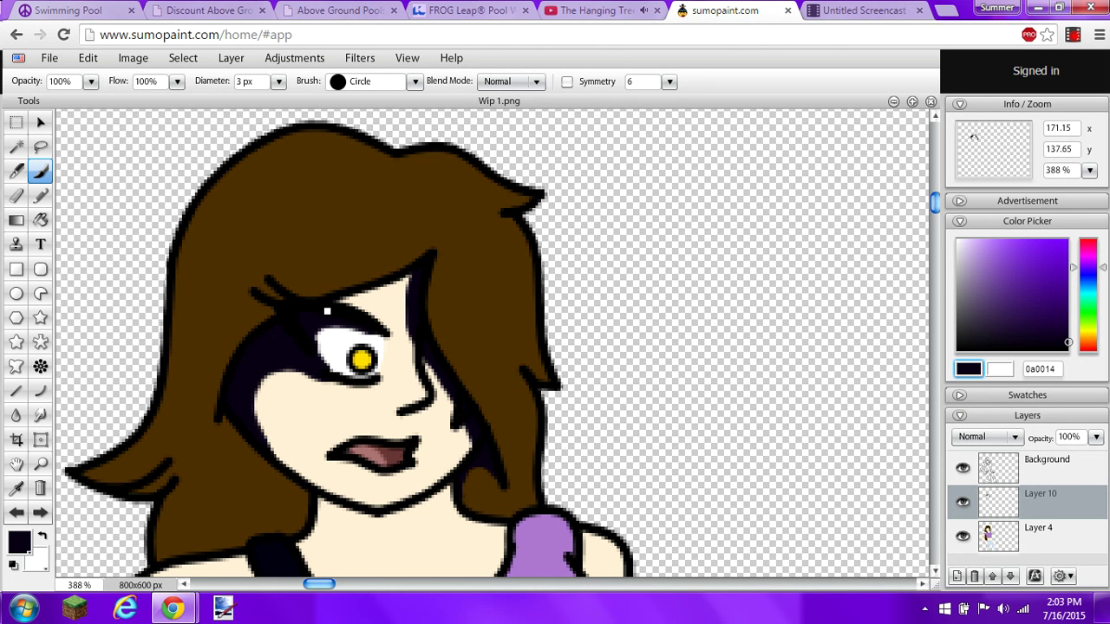
{"action": "mouse_move", "coordinate": [338, 315]}
{"action": "left_mouse_down"}
{"action": "mouse_move", "coordinate": [417, 272]}
{"action": "mouse_move", "coordinate": [331, 305]}
{"action": "left_mouse_up"}
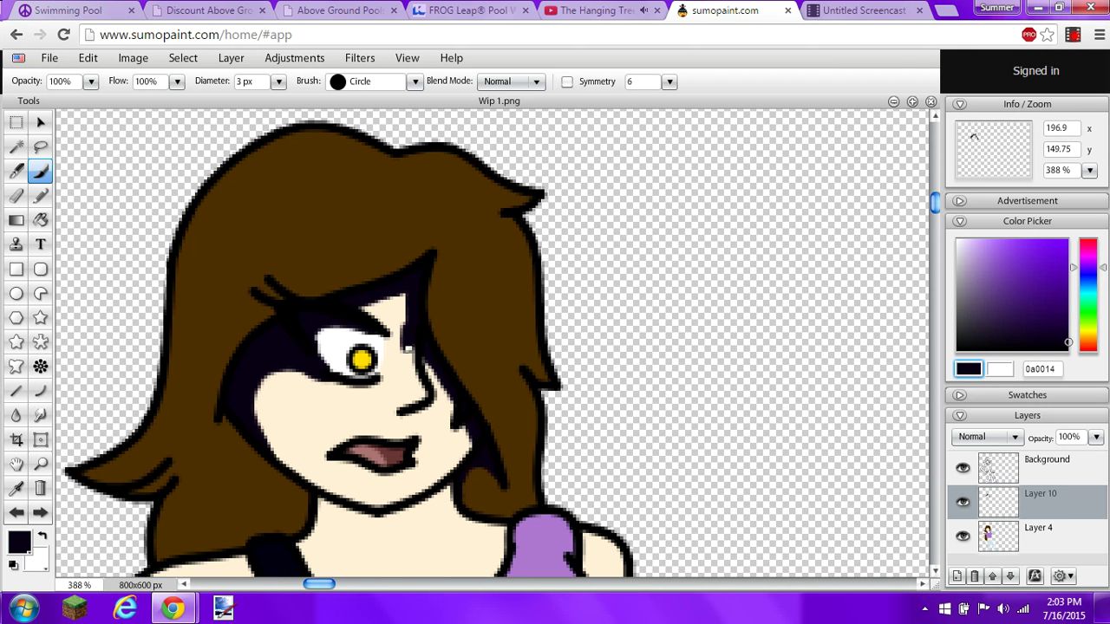
{"action": "mouse_move", "coordinate": [396, 398]}
{"action": "left_mouse_down"}
{"action": "mouse_move", "coordinate": [415, 386]}
{"action": "mouse_move", "coordinate": [402, 370]}
{"action": "mouse_move", "coordinate": [399, 386]}
{"action": "left_mouse_up"}
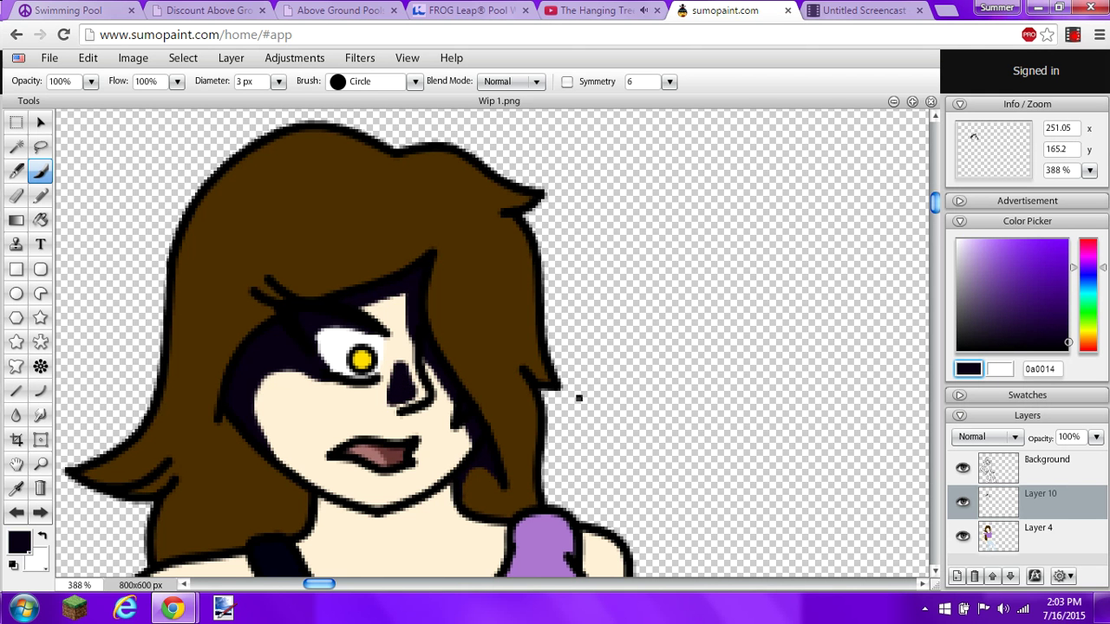
Set the brush diameter to 2 px and shade the upper inside of the mouth.
{"action": "left_click_drag", "start_coordinate": [935, 203], "coordinate": [936, 219]}
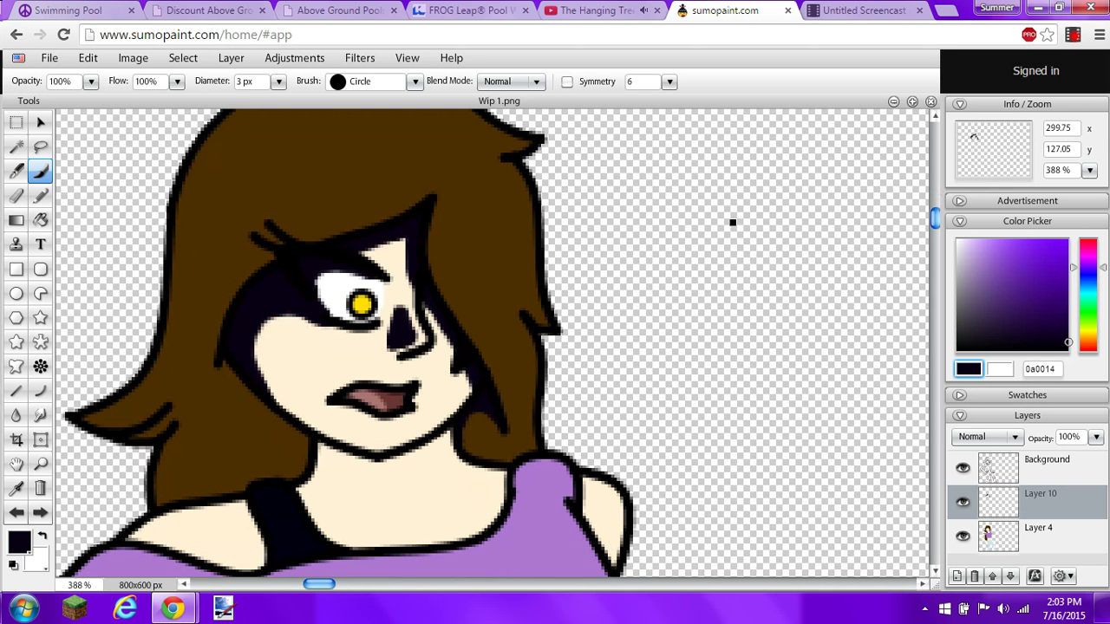
{"action": "left_click", "coordinate": [241, 81]}
{"action": "mouse_move", "coordinate": [351, 397]}
{"action": "left_mouse_down"}
{"action": "mouse_move", "coordinate": [406, 394]}
{"action": "mouse_move", "coordinate": [342, 394]}
{"action": "mouse_move", "coordinate": [360, 392]}
{"action": "left_mouse_up"}
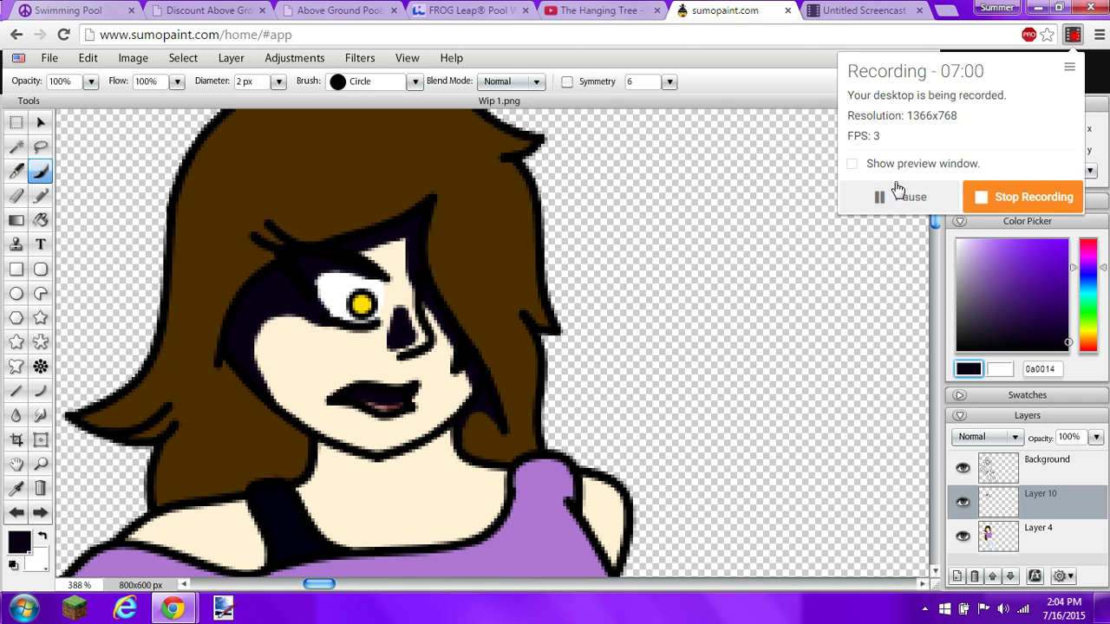
Switch to YouTube, play the Gummy Bear Song piano tutorial video, and return to the Sumo Paint drawing.
{"action": "left_click", "coordinate": [898, 196]}
{"action": "left_click", "coordinate": [876, 176]}
{"action": "left_click", "coordinate": [605, 12]}
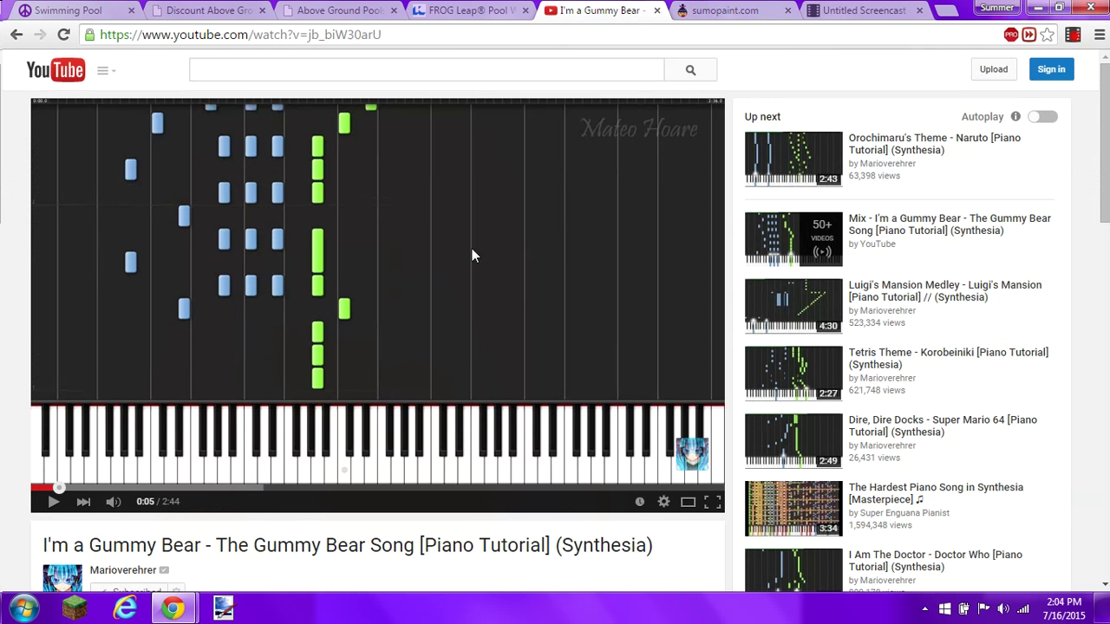
{"action": "left_click", "coordinate": [519, 203]}
{"action": "left_click", "coordinate": [725, 12]}
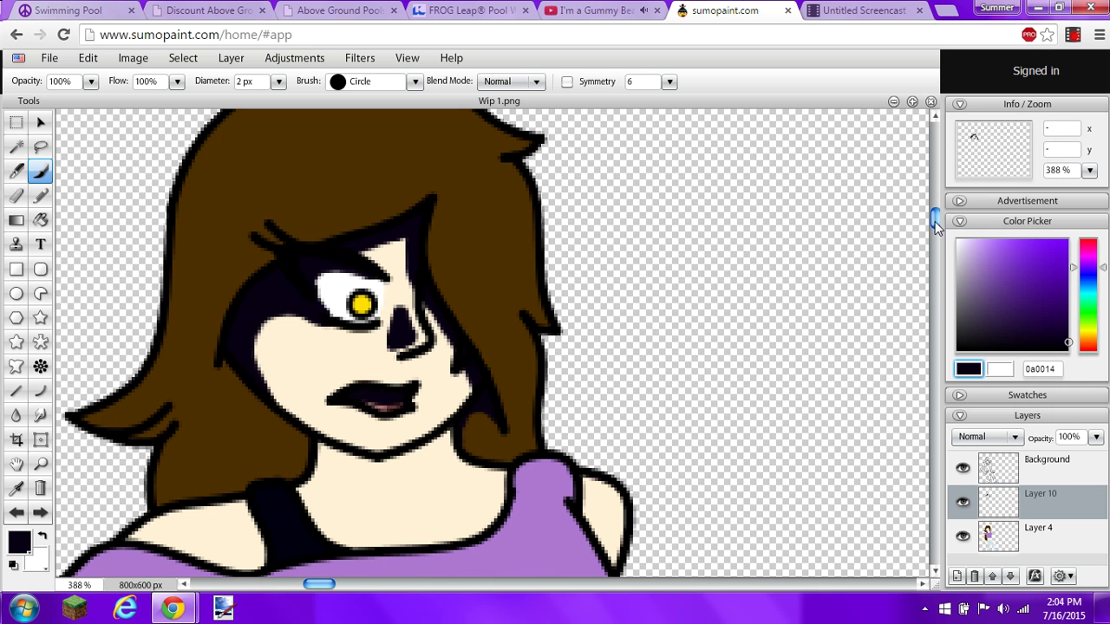
Shade the hair behind the jaw, the neck edge under the chin, and the inner edge of the hair strand beside the forehead.
{"action": "left_click_drag", "start_coordinate": [934, 221], "coordinate": [926, 259]}
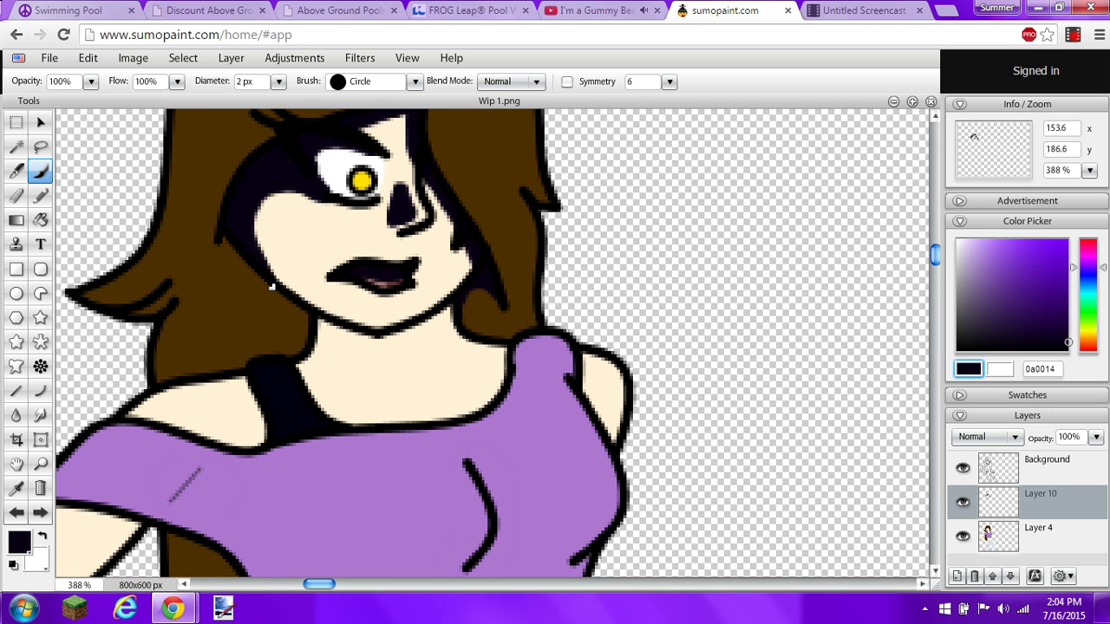
{"action": "mouse_move", "coordinate": [263, 281]}
{"action": "left_mouse_down"}
{"action": "mouse_move", "coordinate": [220, 239]}
{"action": "mouse_move", "coordinate": [236, 259]}
{"action": "left_mouse_up"}
{"action": "key", "text": "ctrl+z"}
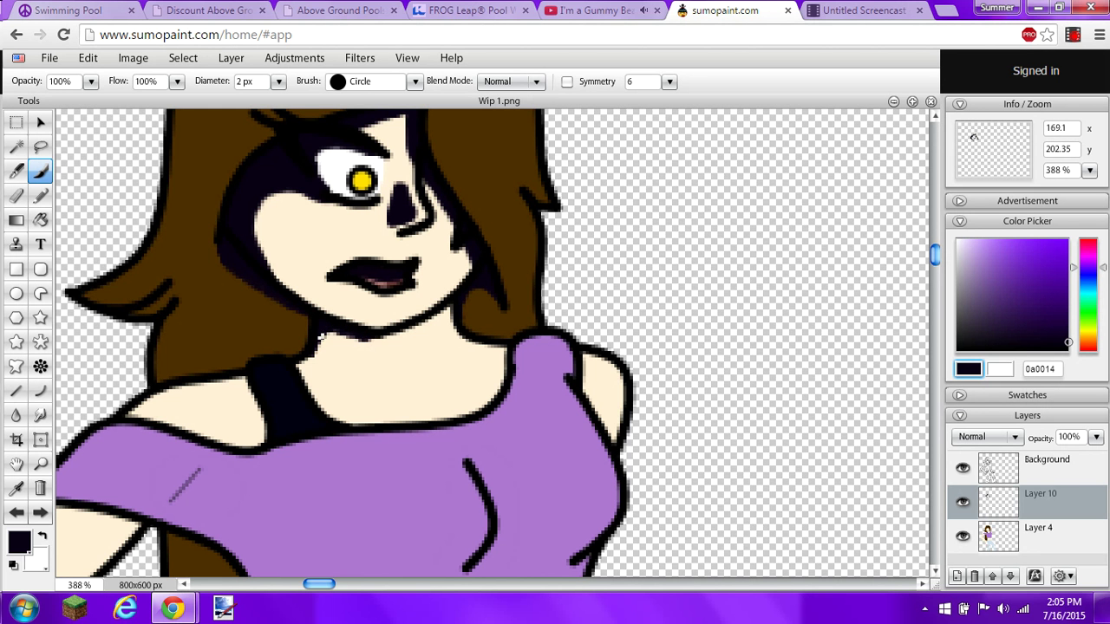
{"action": "mouse_move", "coordinate": [334, 335]}
{"action": "left_mouse_down"}
{"action": "mouse_move", "coordinate": [316, 362]}
{"action": "mouse_move", "coordinate": [312, 400]}
{"action": "left_mouse_up"}
{"action": "key", "text": "ctrl+z"}
{"action": "left_click_drag", "start_coordinate": [326, 337], "coordinate": [304, 362]}
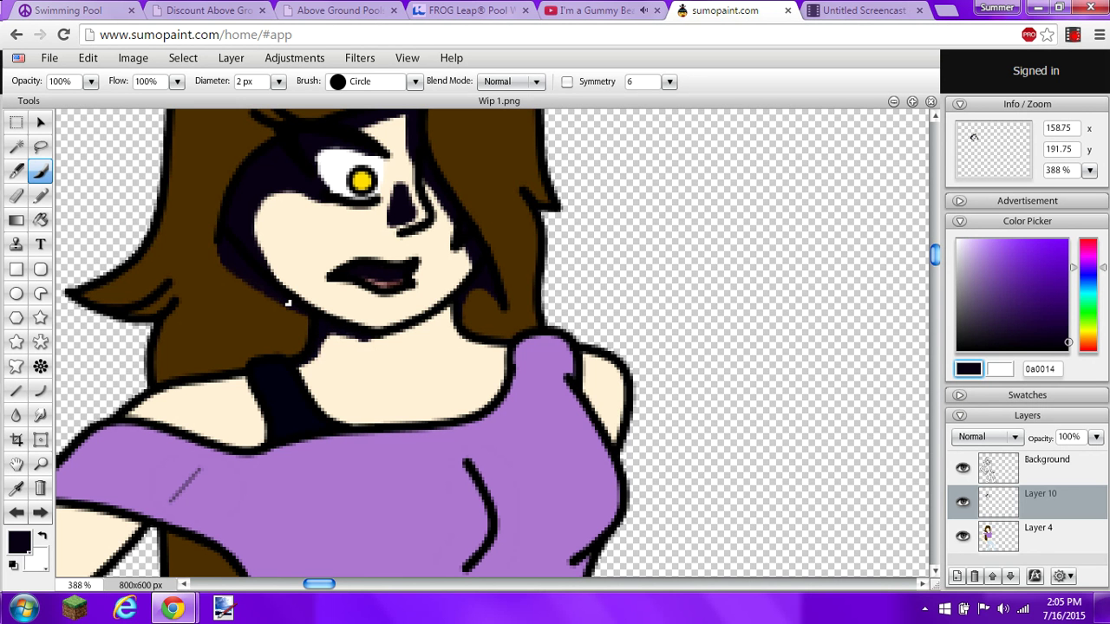
{"action": "mouse_move", "coordinate": [298, 312]}
{"action": "left_mouse_down"}
{"action": "mouse_move", "coordinate": [291, 359]}
{"action": "mouse_move", "coordinate": [298, 351]}
{"action": "left_mouse_up"}
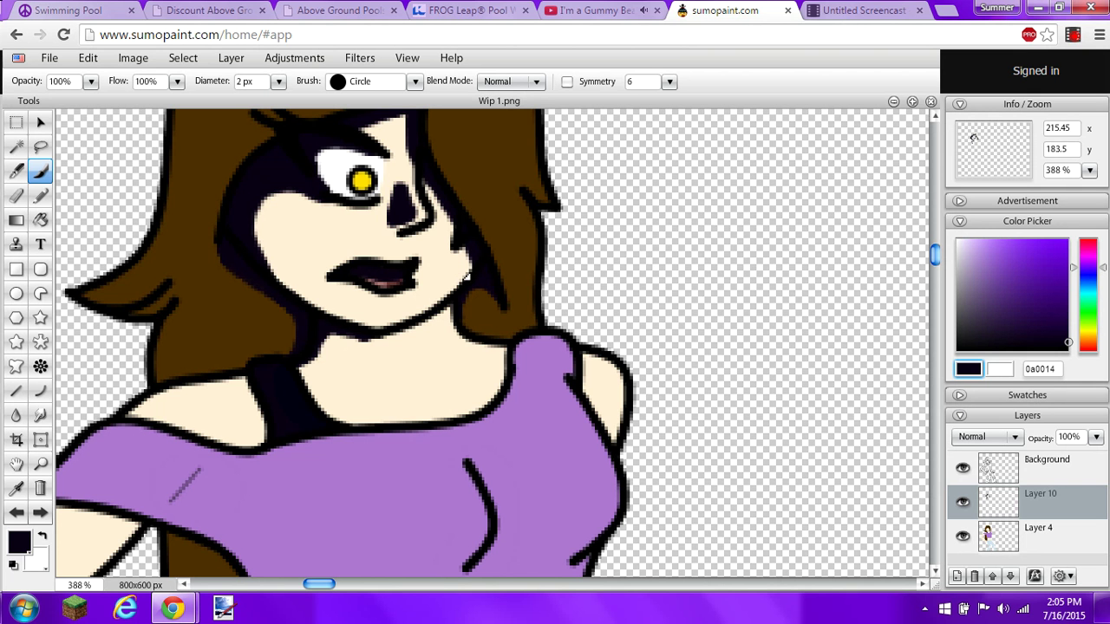
{"action": "left_click_drag", "start_coordinate": [936, 265], "coordinate": [933, 203]}
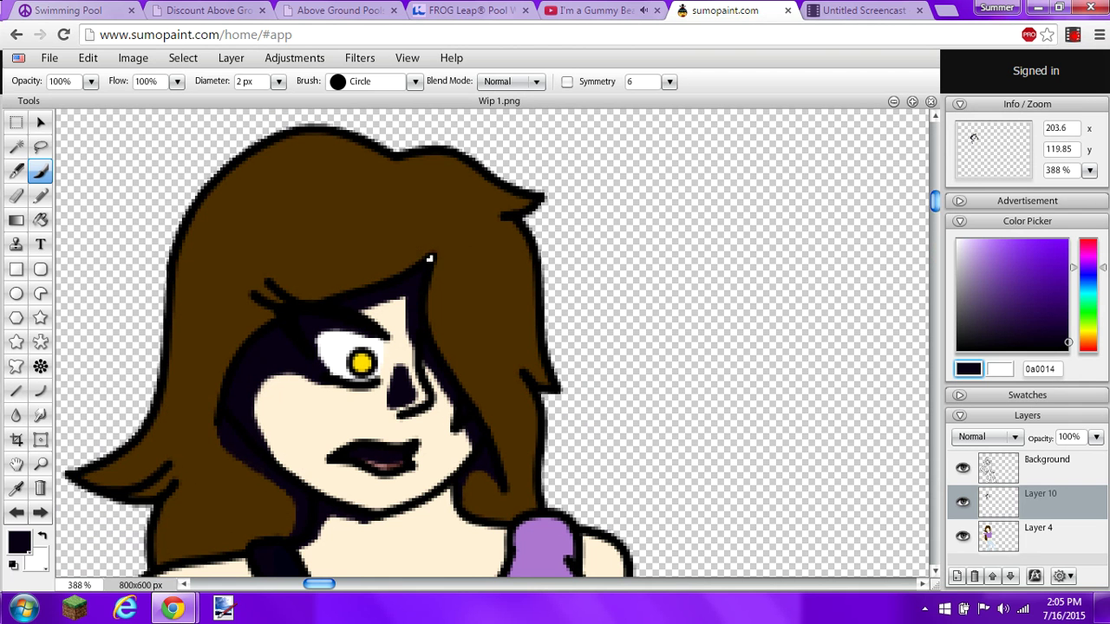
{"action": "left_click_drag", "start_coordinate": [434, 268], "coordinate": [444, 369]}
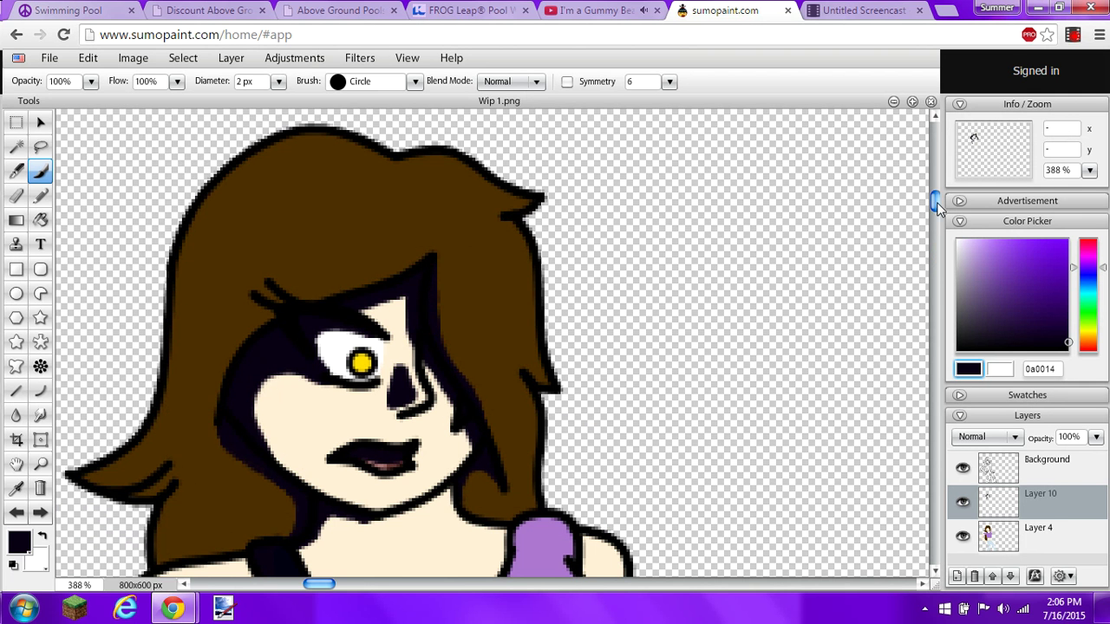
Set the brush diameter to 3 px and paint a curved shadow stripe from the purple top's shoulder down over the chest.
{"action": "left_click_drag", "start_coordinate": [934, 201], "coordinate": [929, 243]}
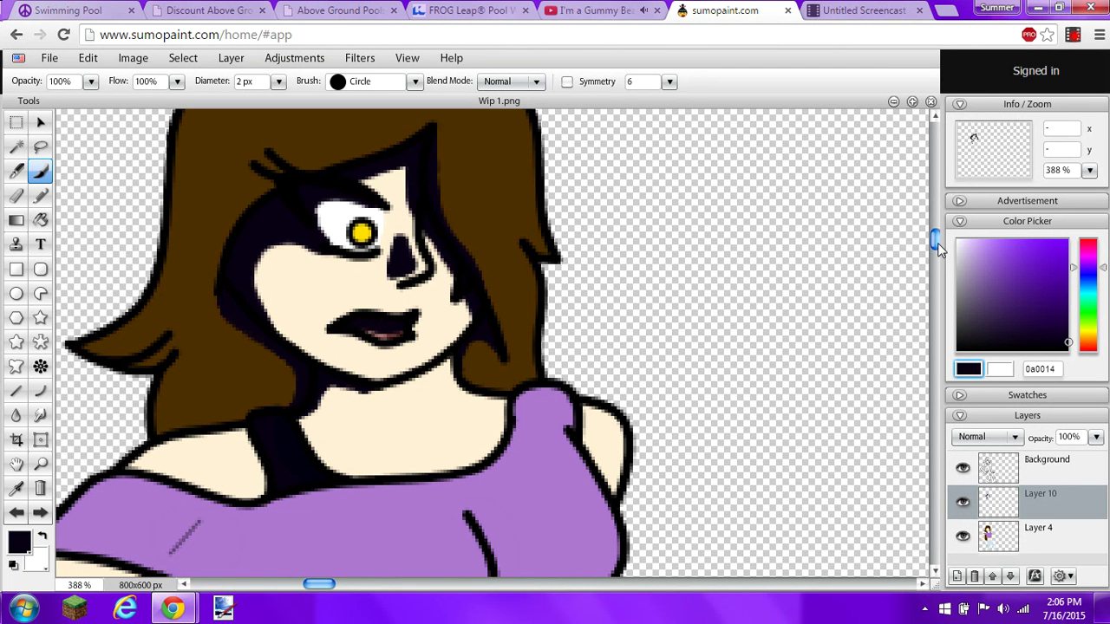
{"action": "mouse_move", "coordinate": [938, 243]}
{"action": "left_mouse_down"}
{"action": "mouse_move", "coordinate": [937, 306]}
{"action": "mouse_move", "coordinate": [936, 286]}
{"action": "left_mouse_up"}
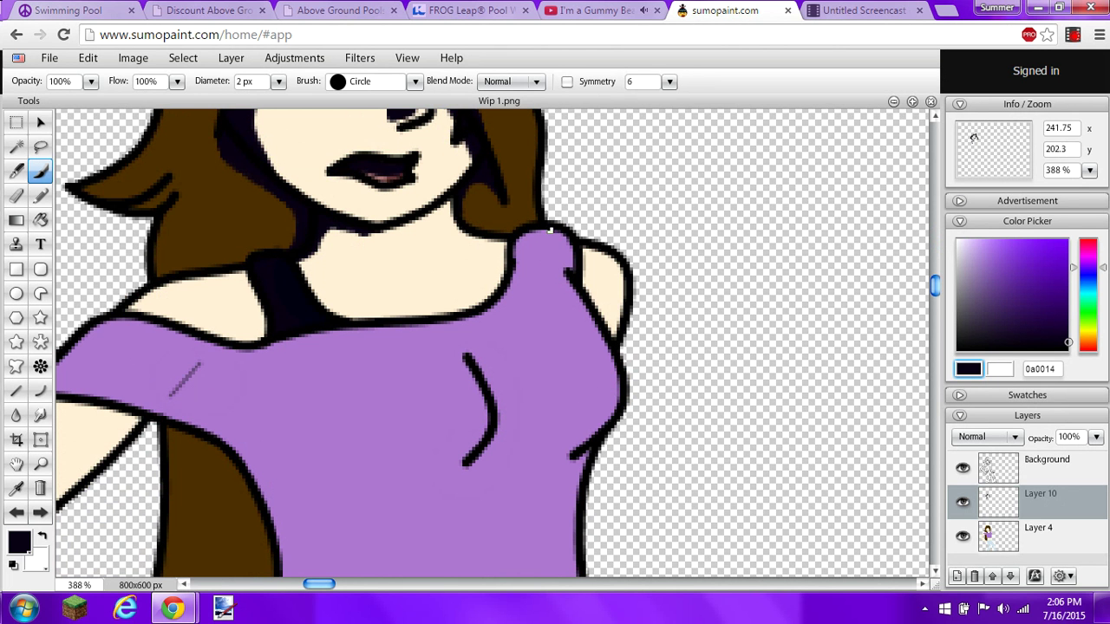
{"action": "mouse_move", "coordinate": [549, 229]}
{"action": "left_mouse_down"}
{"action": "mouse_move", "coordinate": [533, 280]}
{"action": "mouse_move", "coordinate": [556, 327]}
{"action": "mouse_move", "coordinate": [561, 373]}
{"action": "mouse_move", "coordinate": [536, 427]}
{"action": "left_mouse_up"}
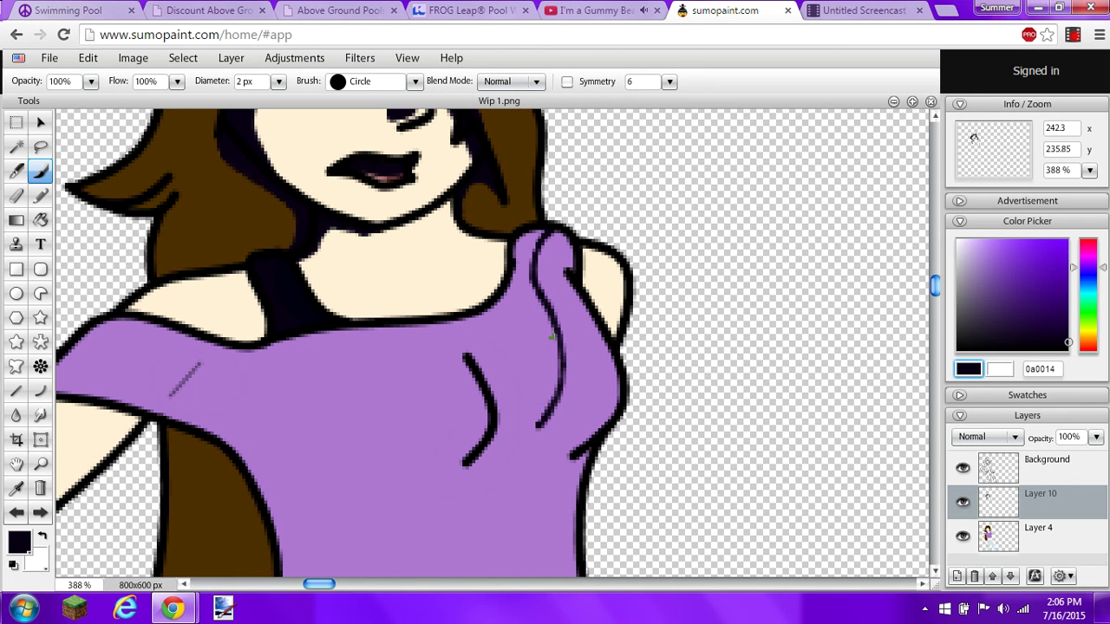
{"action": "key", "text": "ctrl+z"}
{"action": "left_click", "coordinate": [246, 81]}
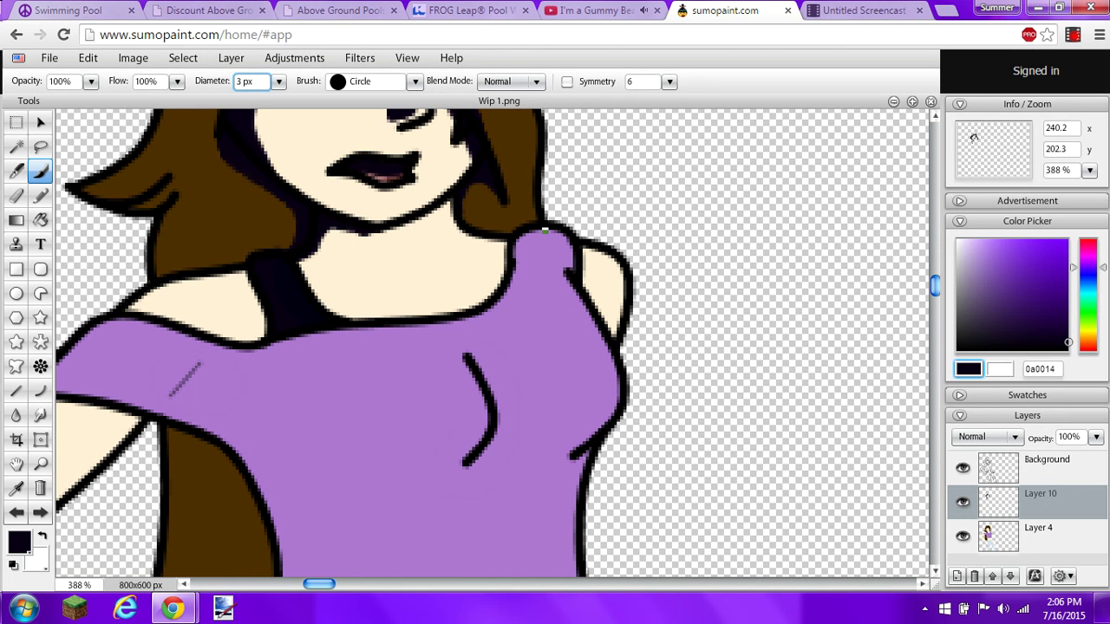
{"action": "left_click", "coordinate": [546, 230]}
{"action": "mouse_move", "coordinate": [546, 230]}
{"action": "left_mouse_down"}
{"action": "mouse_move", "coordinate": [526, 278]}
{"action": "mouse_move", "coordinate": [554, 382]}
{"action": "mouse_move", "coordinate": [537, 424]}
{"action": "left_mouse_up"}
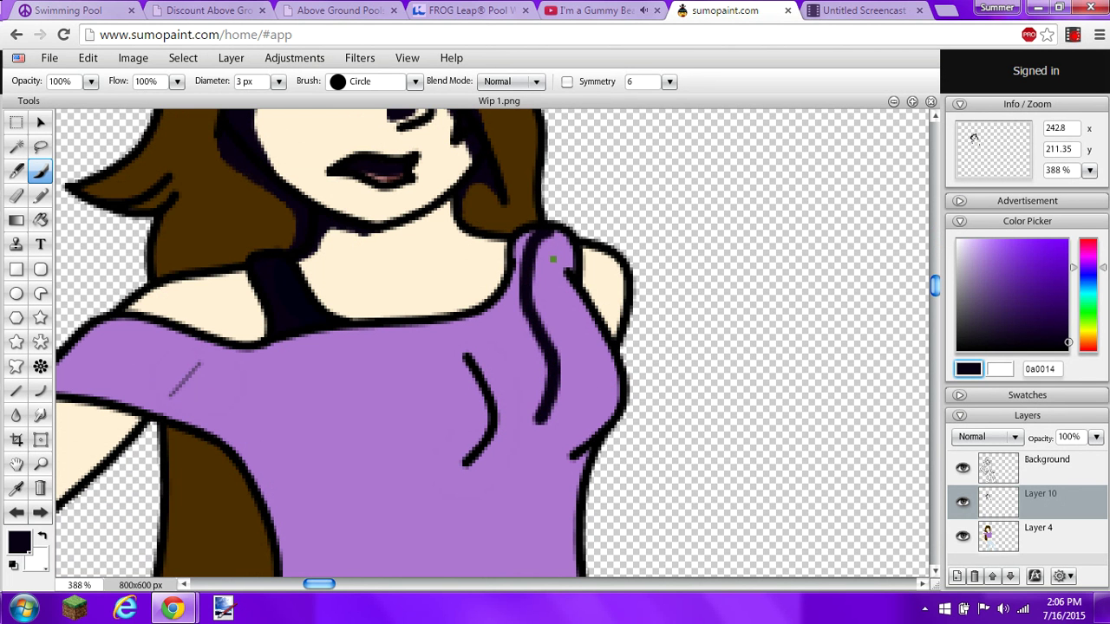
{"action": "mouse_move", "coordinate": [523, 281]}
{"action": "left_mouse_down"}
{"action": "mouse_move", "coordinate": [547, 358]}
{"action": "mouse_move", "coordinate": [535, 444]}
{"action": "mouse_move", "coordinate": [559, 400]}
{"action": "mouse_move", "coordinate": [529, 282]}
{"action": "mouse_move", "coordinate": [552, 229]}
{"action": "mouse_move", "coordinate": [535, 246]}
{"action": "mouse_move", "coordinate": [559, 232]}
{"action": "left_mouse_up"}
Fill the neckline side of the purple top's shoulder with shadow and widen the upper part of the chest stripe.
{"action": "key", "text": "e"}
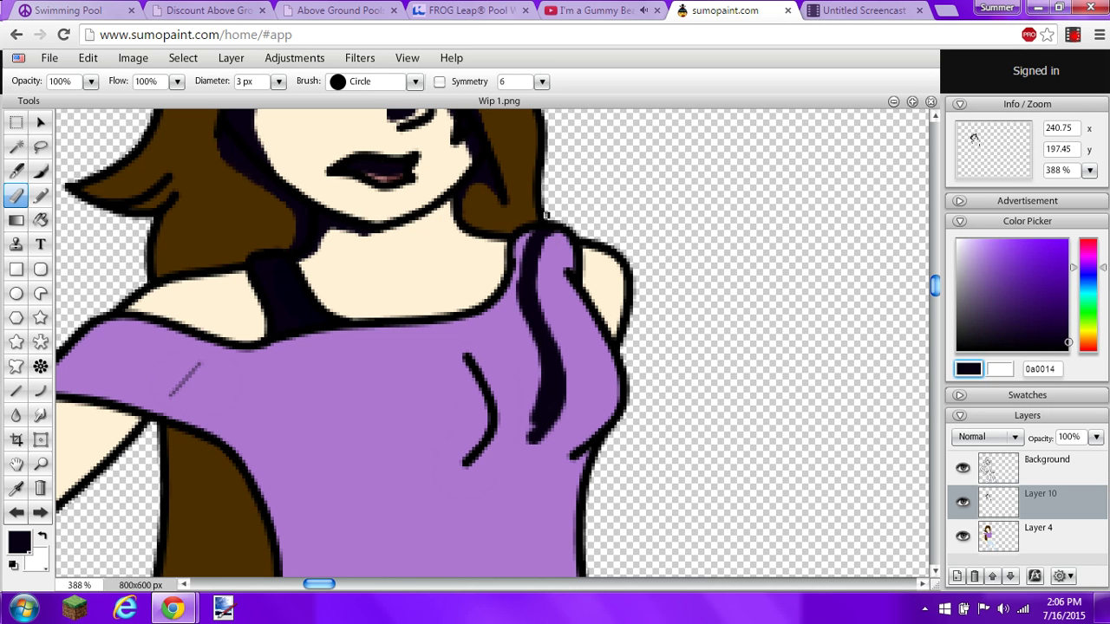
{"action": "left_click", "coordinate": [40, 171]}
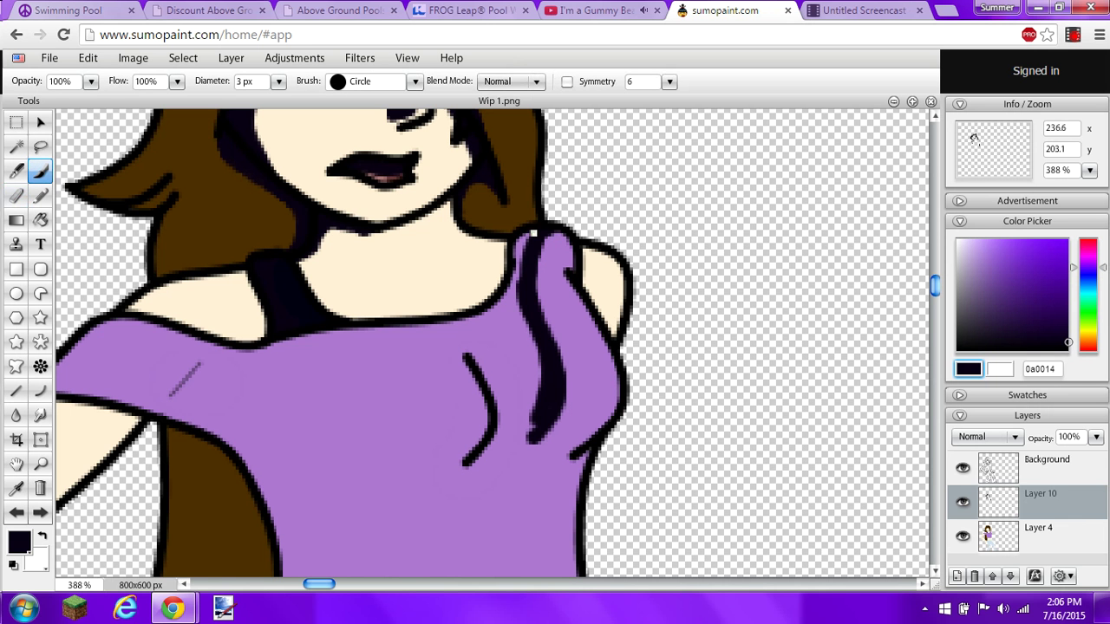
{"action": "mouse_move", "coordinate": [540, 231]}
{"action": "left_mouse_down"}
{"action": "mouse_move", "coordinate": [515, 274]}
{"action": "mouse_move", "coordinate": [510, 245]}
{"action": "mouse_move", "coordinate": [503, 289]}
{"action": "left_mouse_up"}
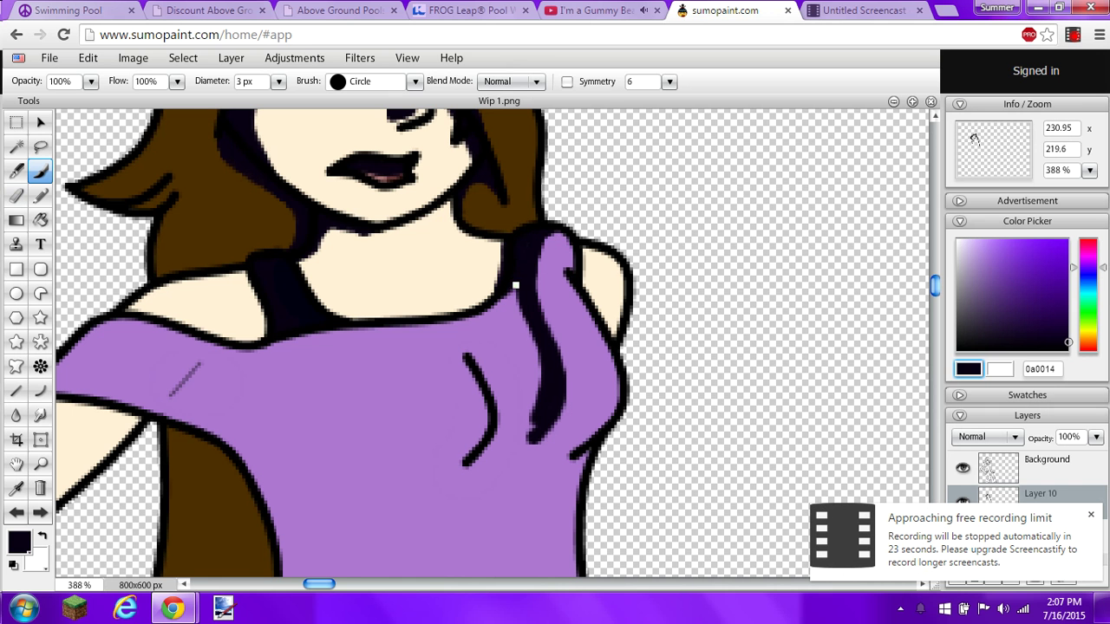
{"action": "left_click_drag", "start_coordinate": [515, 285], "coordinate": [536, 360]}
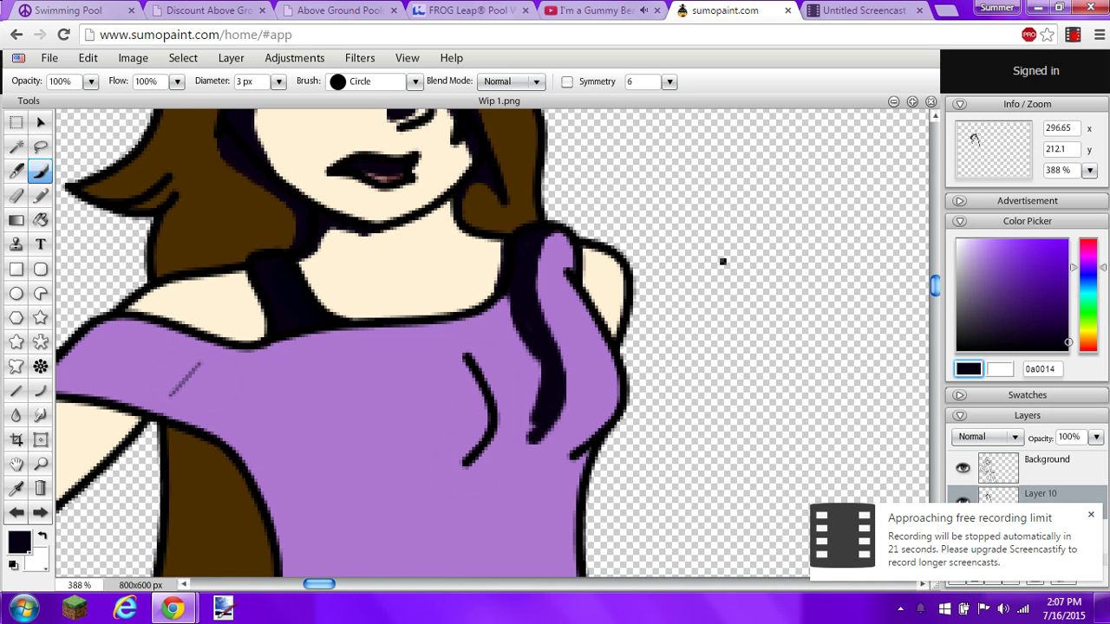